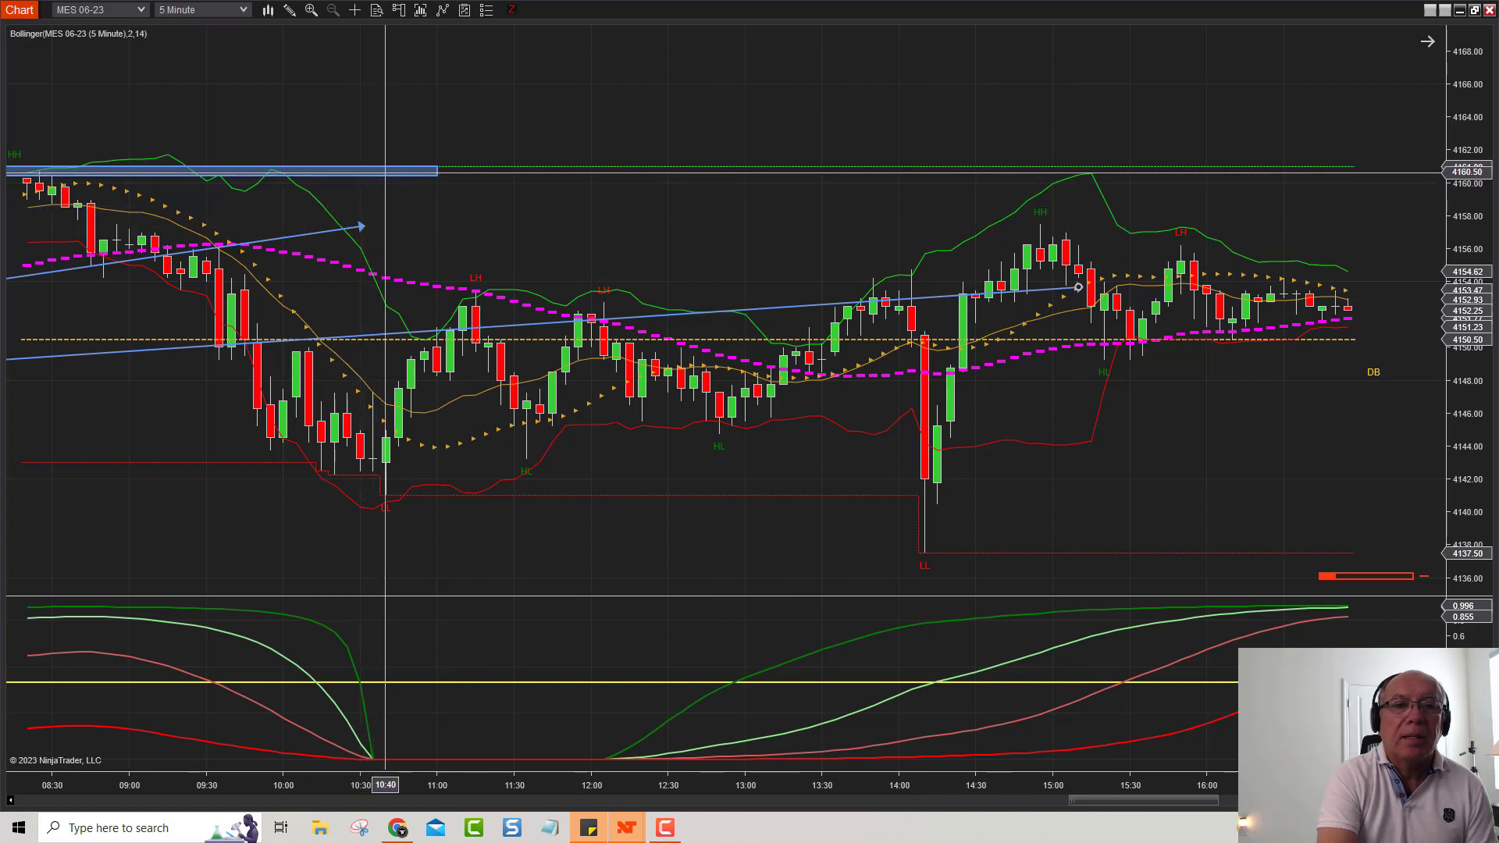
Delete the old arrow lines and the rectangle zone near 4161 from the 5-minute chart
drag(434, 171, 1116, 168)
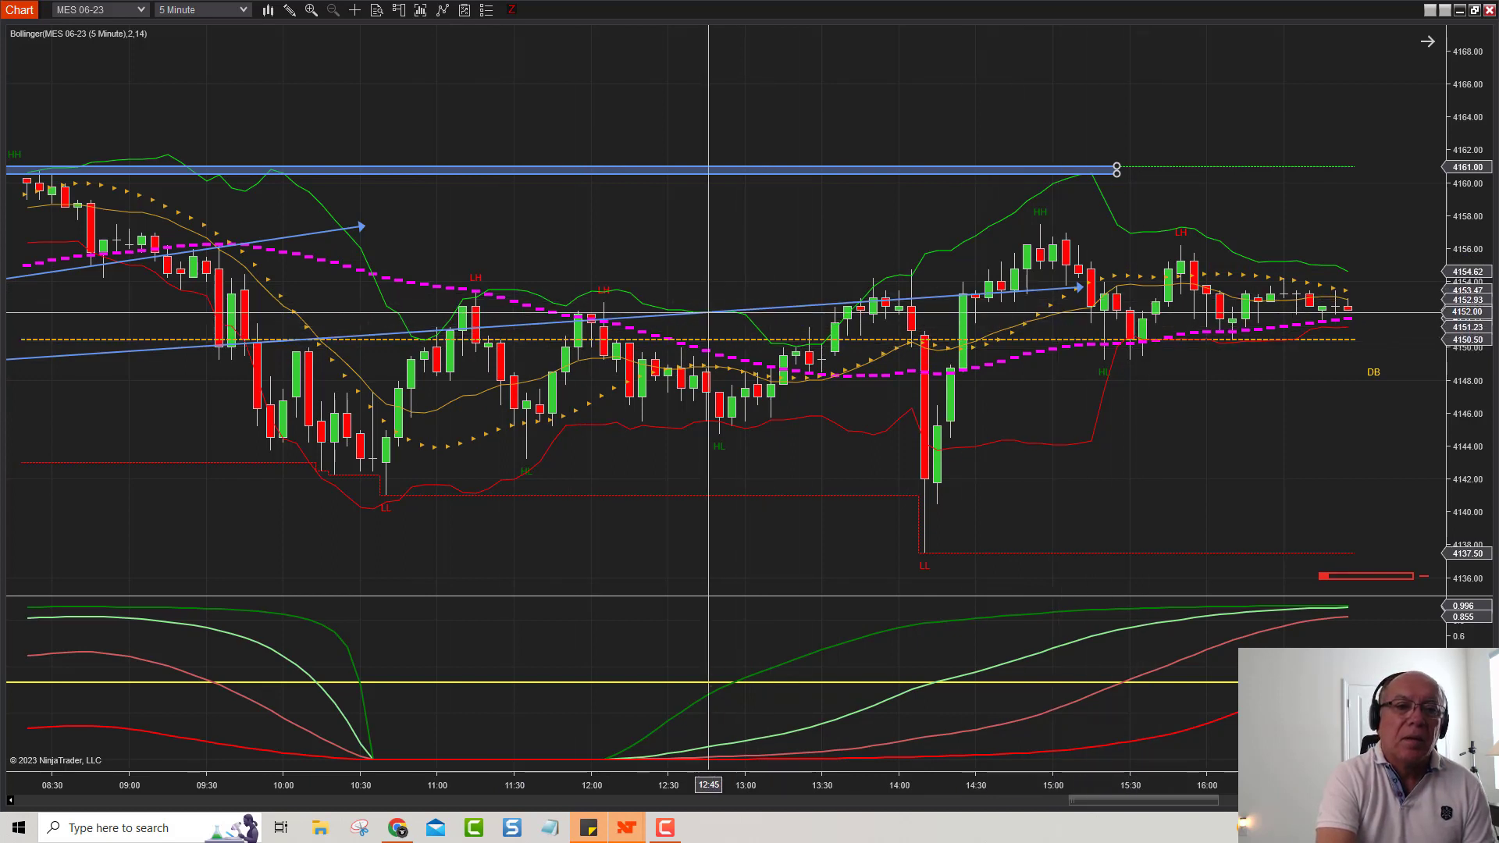
click(358, 227)
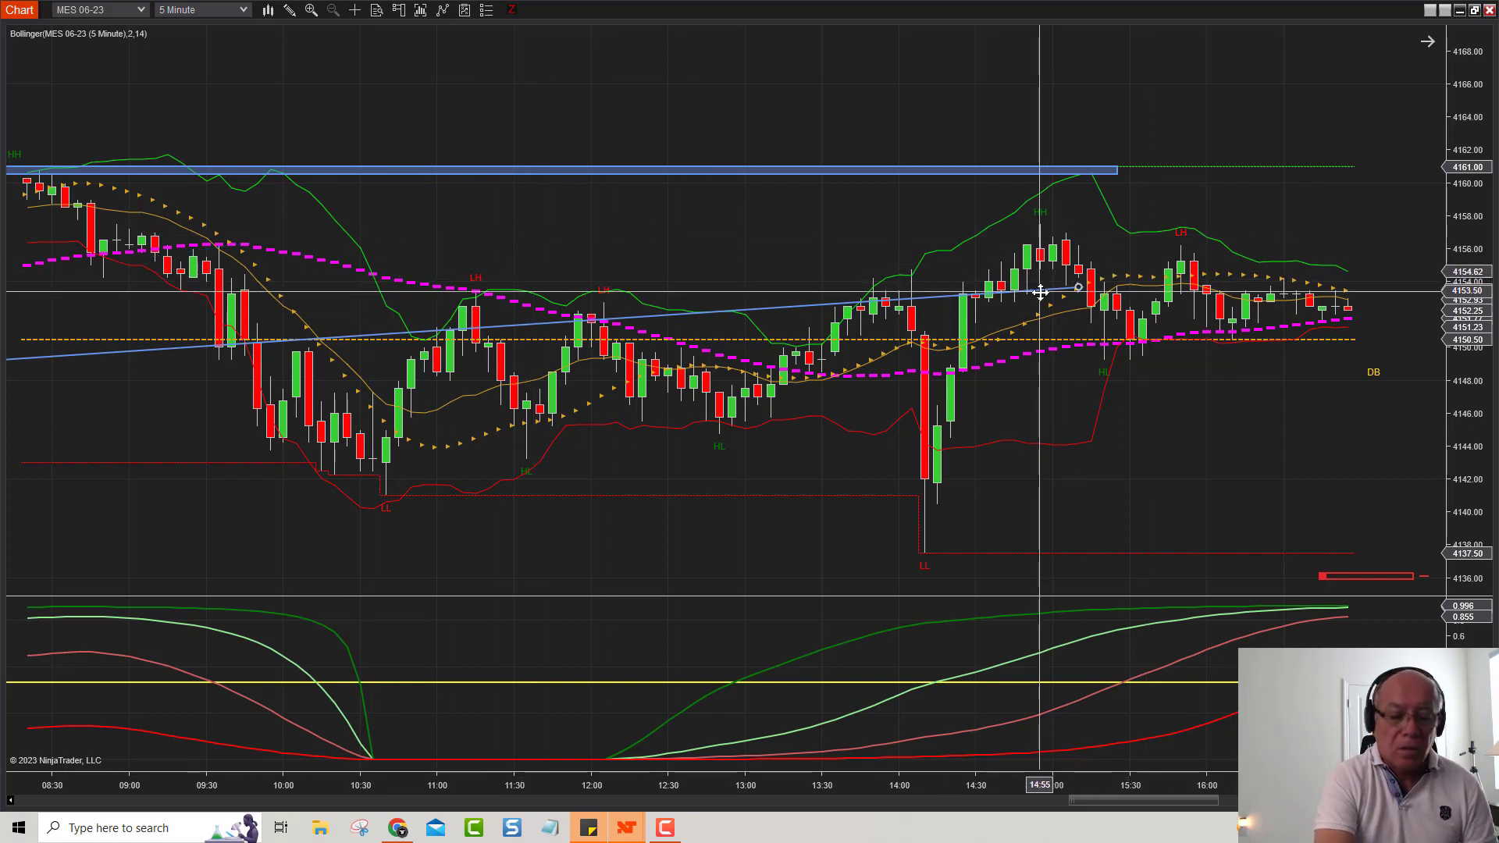
click(979, 175)
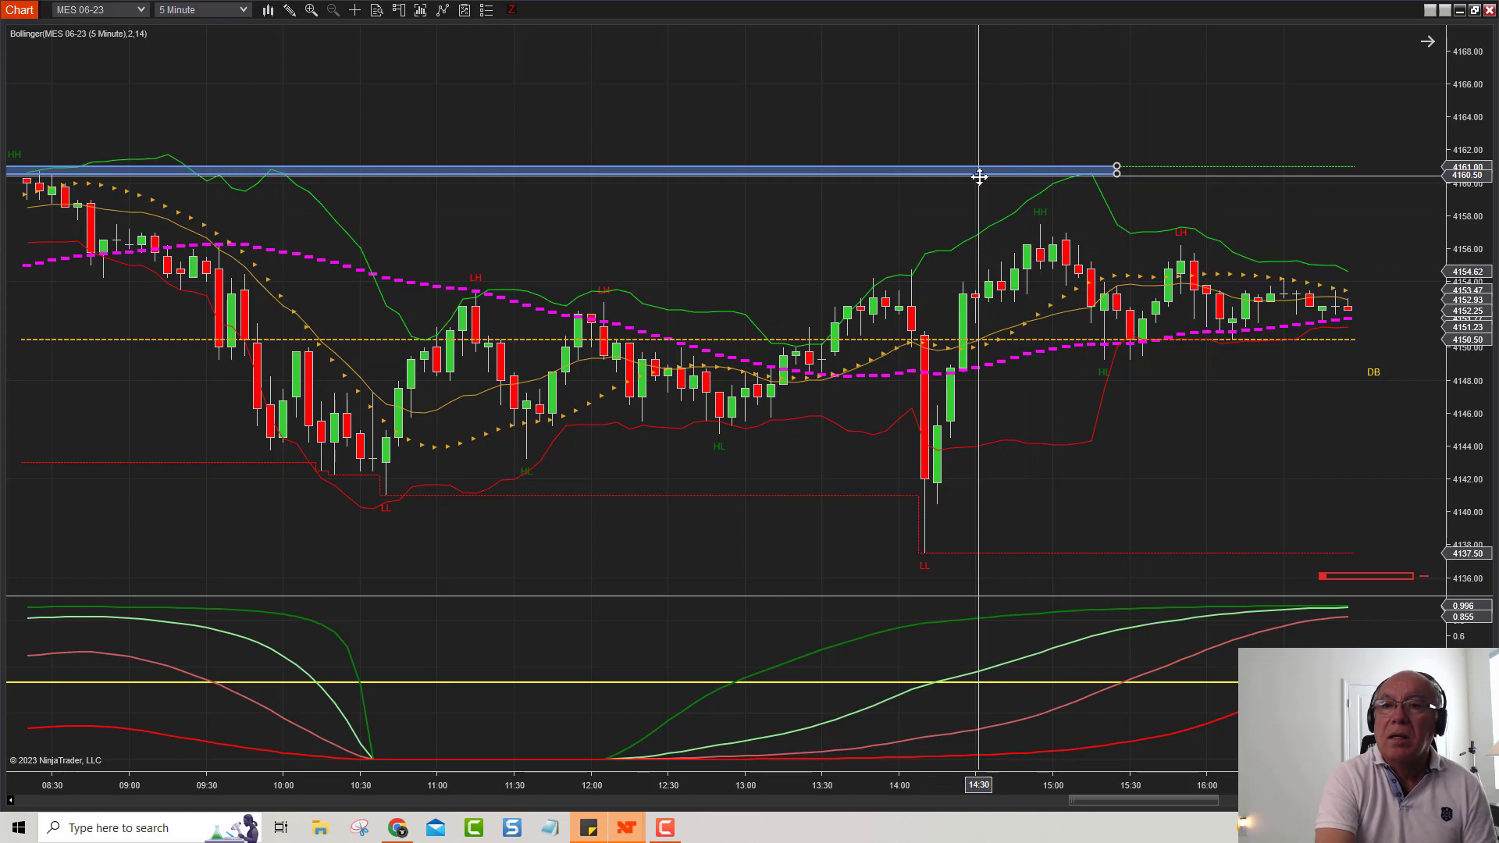
key(Delete)
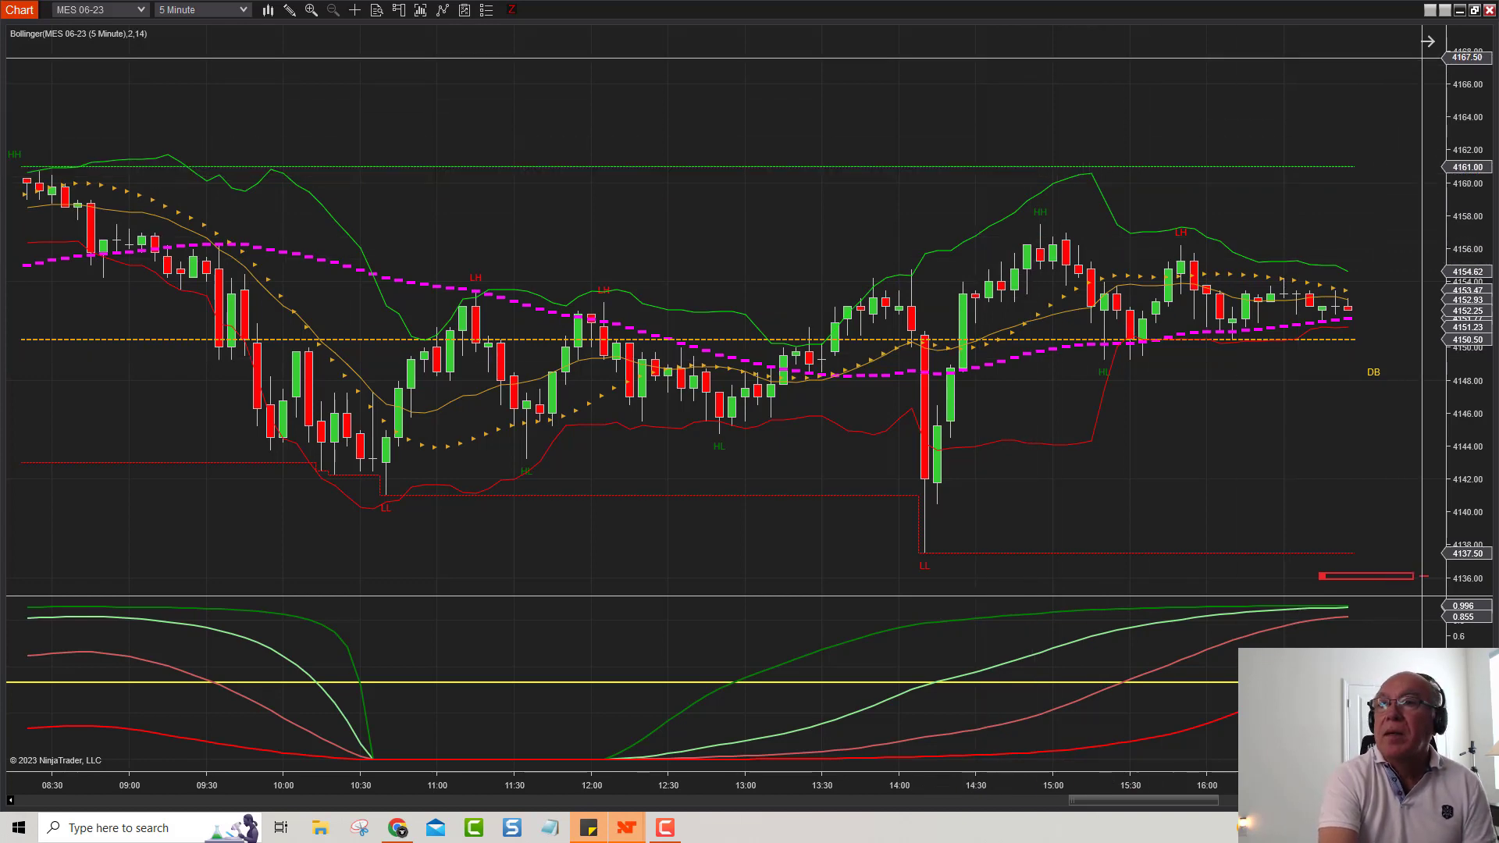
Switch the chart to the 1-day interval and examine the latest candles against the existing horizontal arrow line
scroll(1425, 42, up, 10)
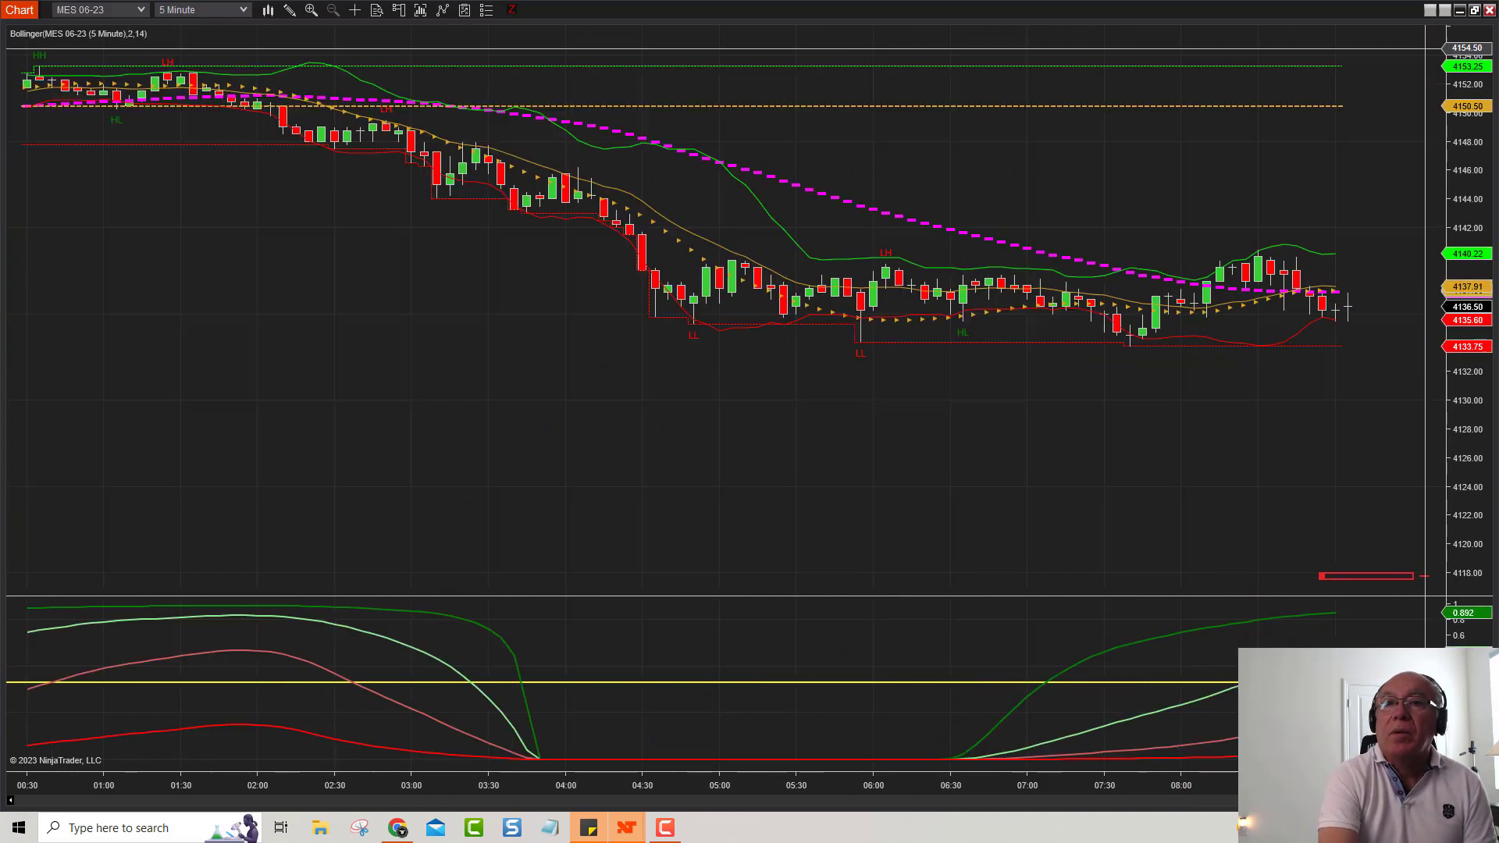
click(241, 11)
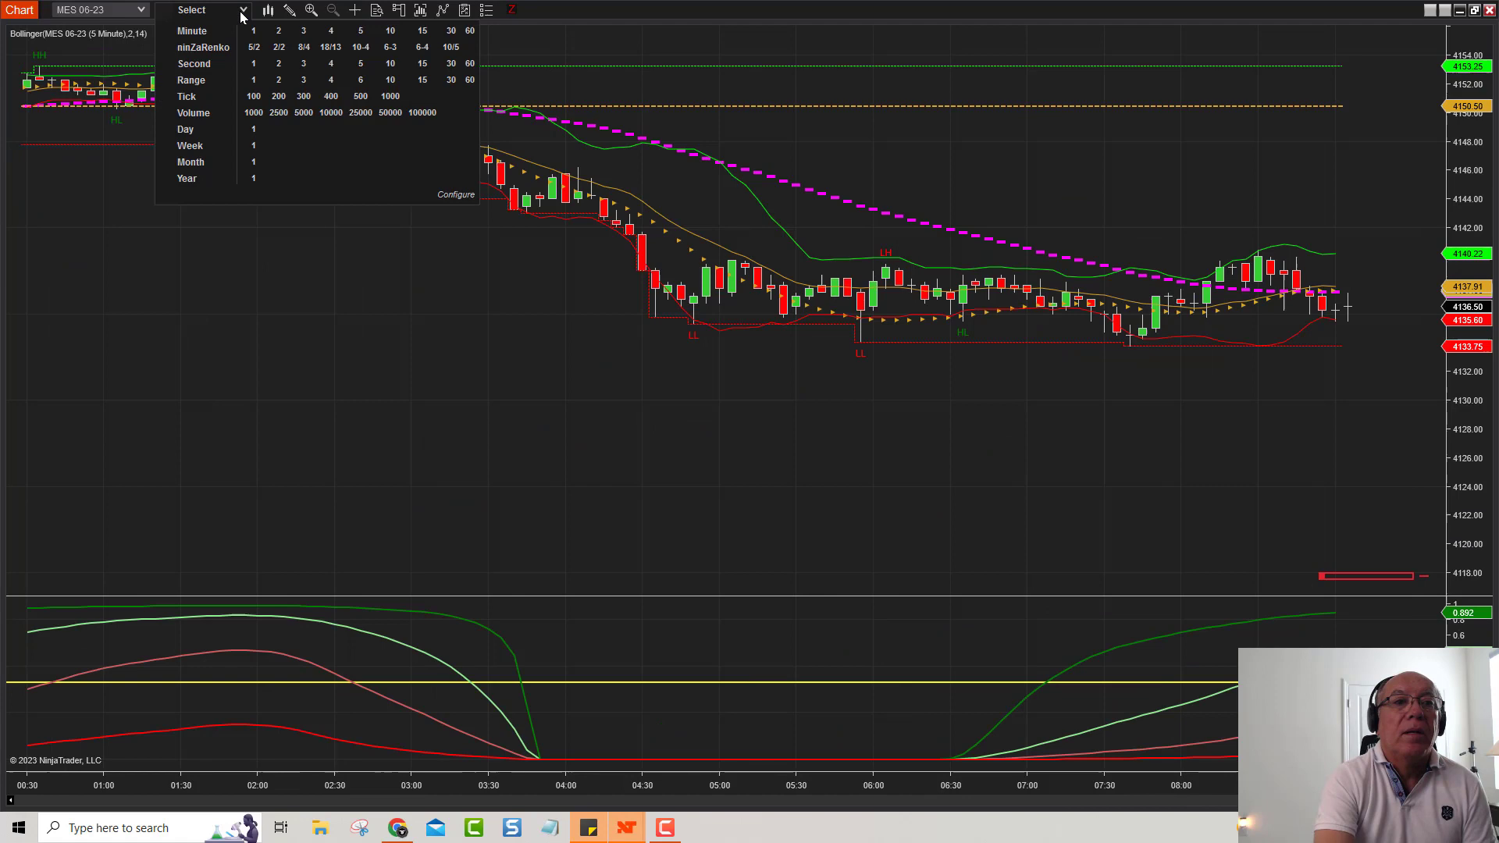
click(253, 131)
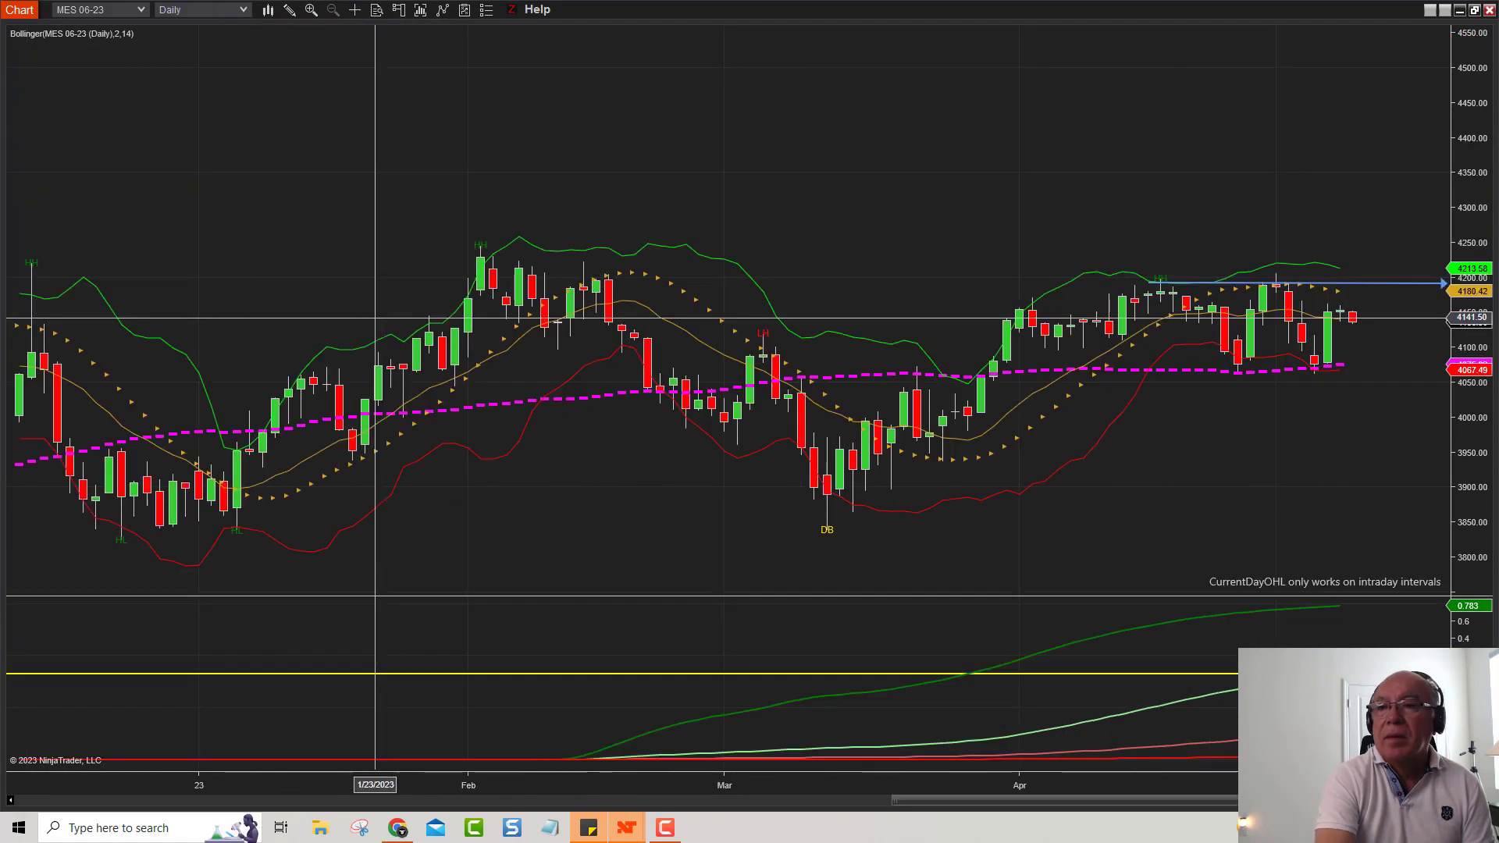
drag(1272, 485, 849, 427)
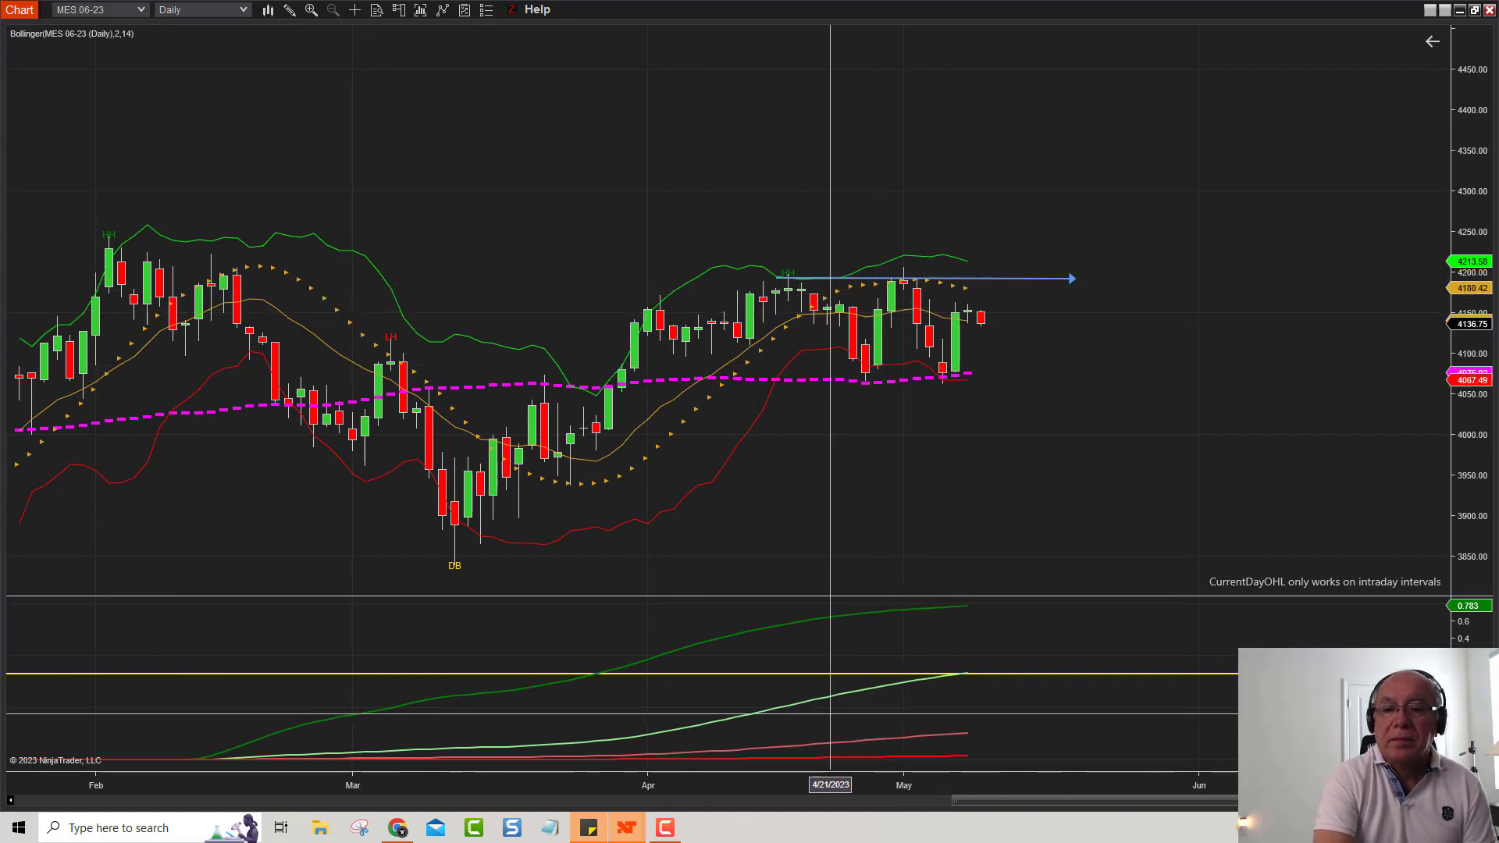
drag(817, 781, 533, 759)
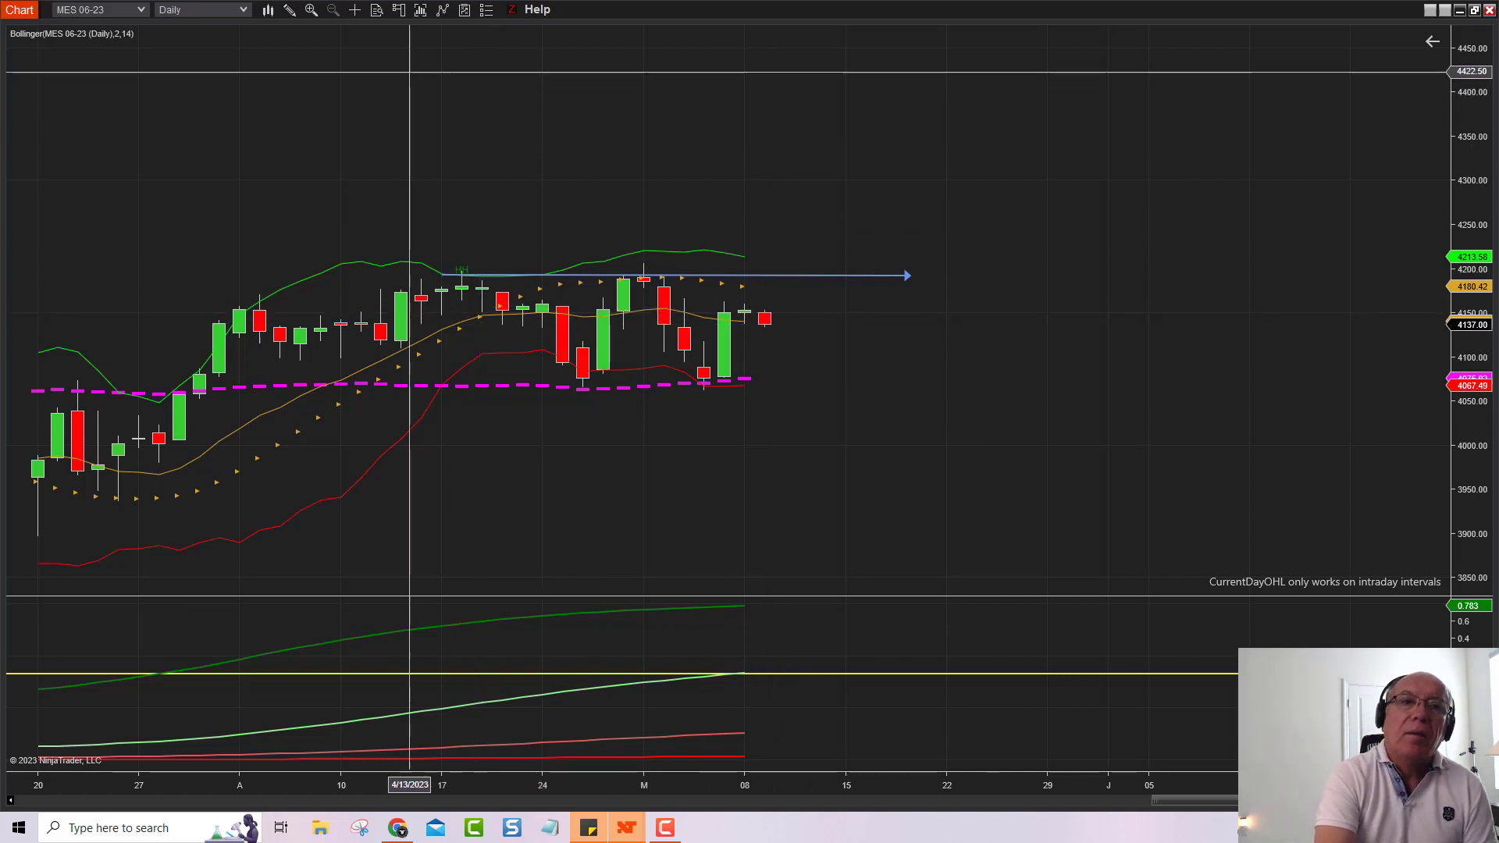
On the 60-minute interval, draw a descending arrow line from about 4158 at May 8 17:00 to about 4143 beyond the latest candle
click(243, 11)
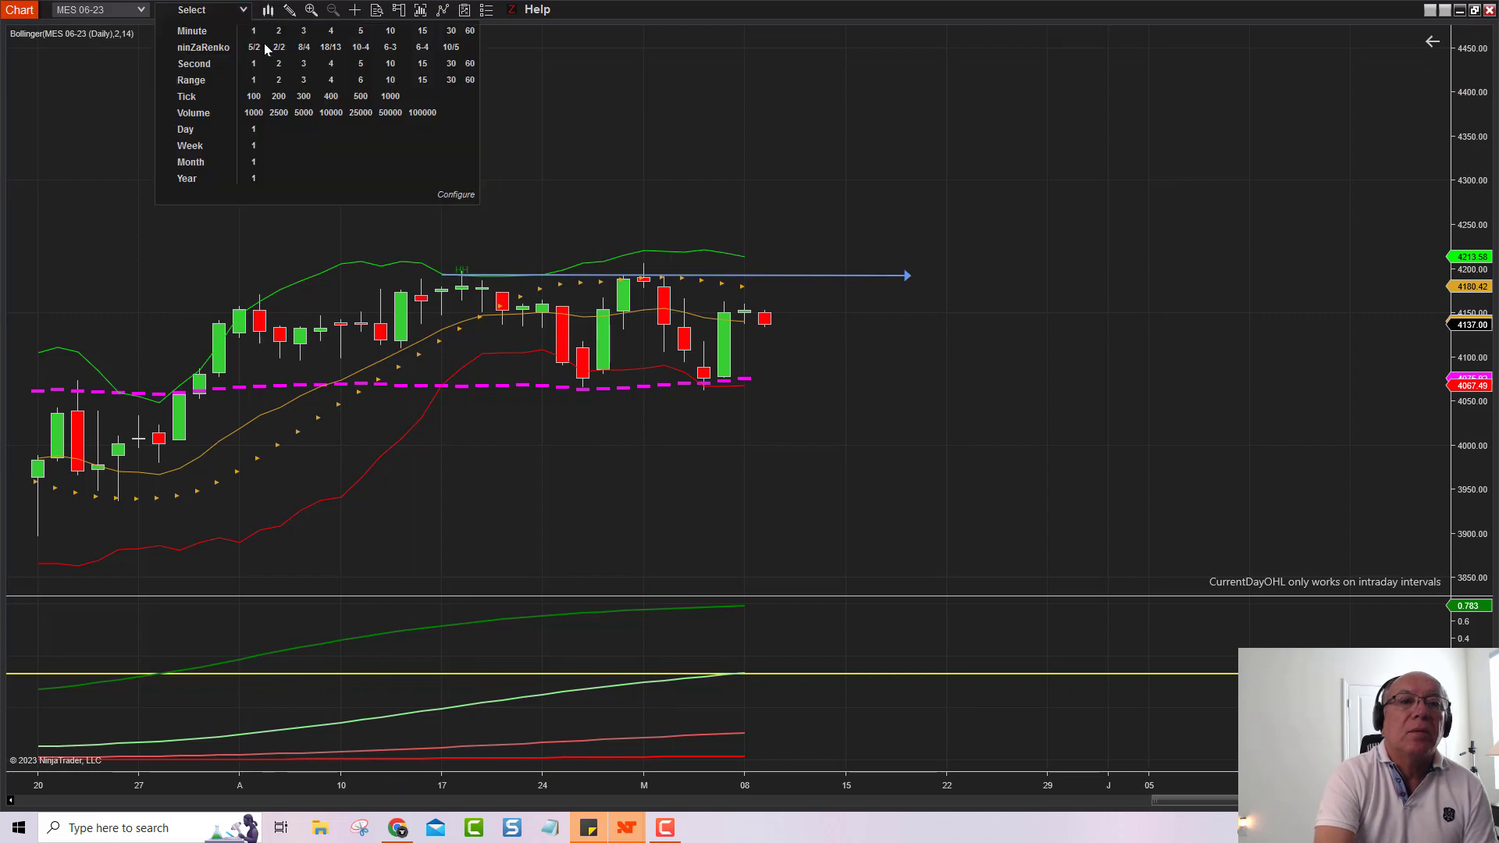
click(469, 32)
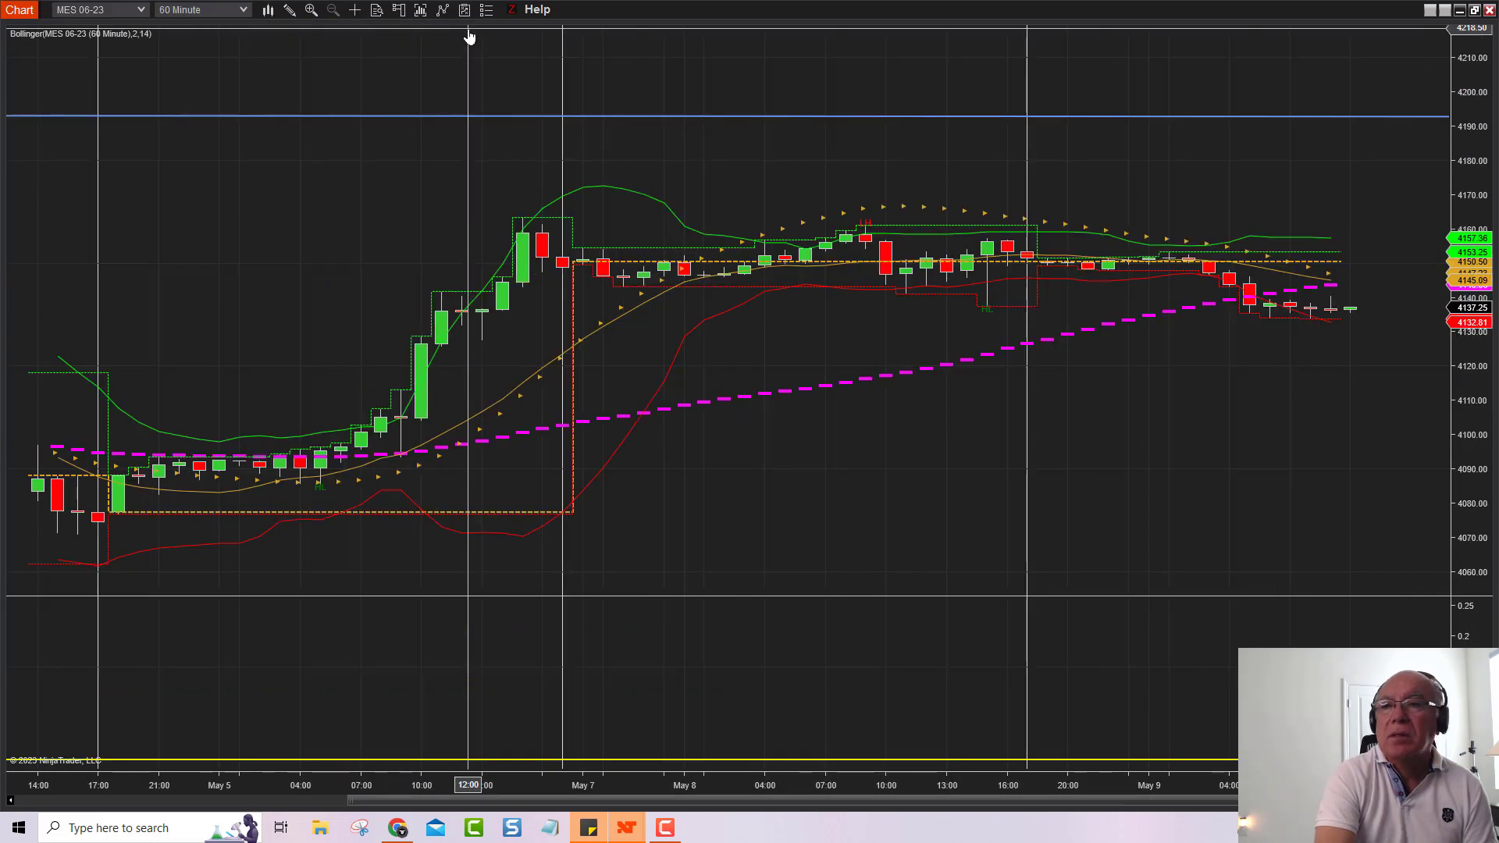
drag(855, 344, 553, 335)
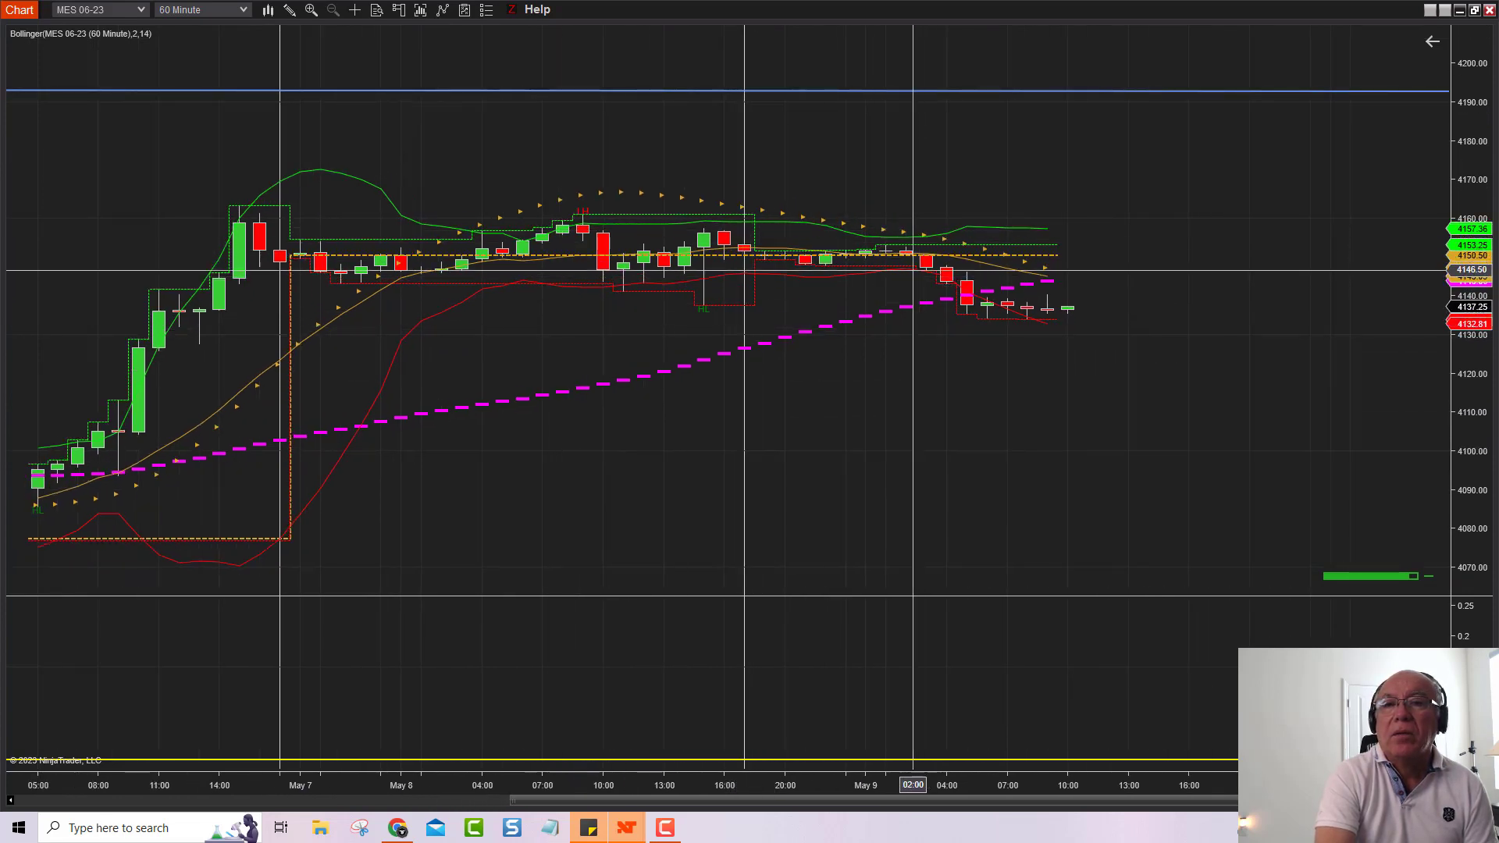
click(290, 10)
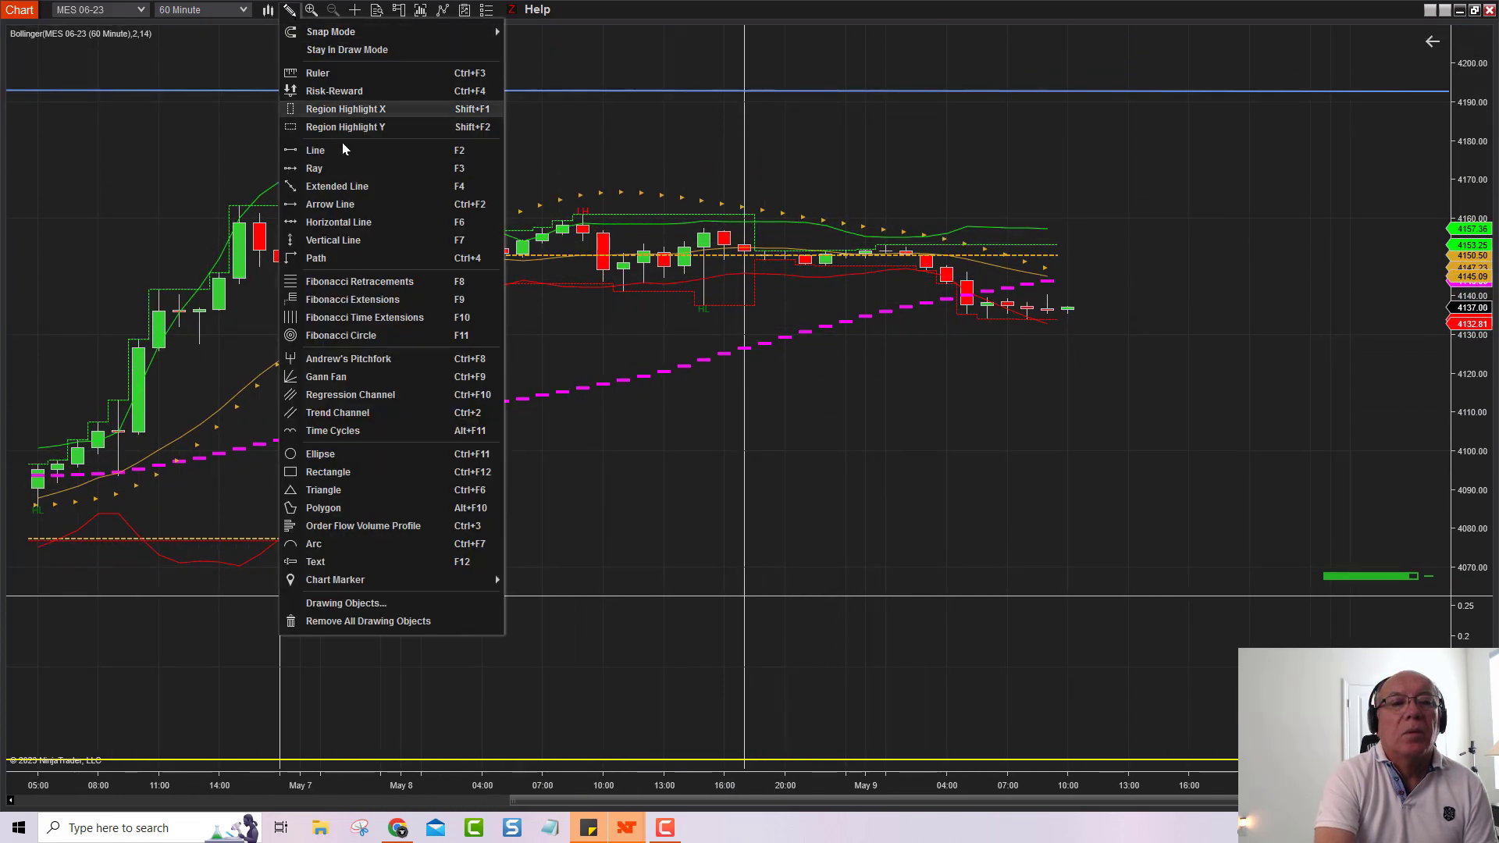
click(346, 206)
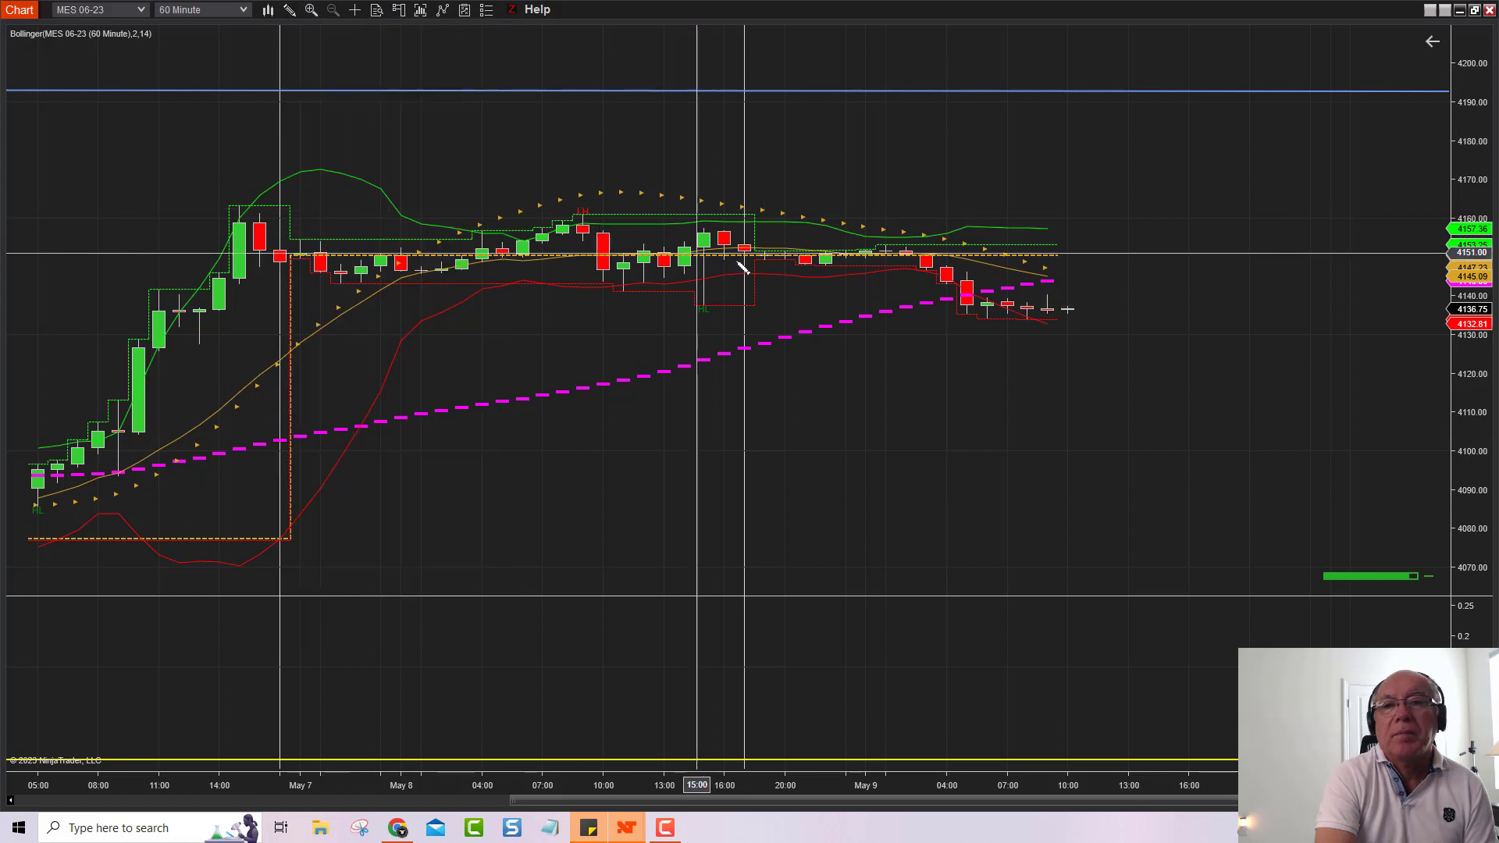
click(744, 226)
click(1047, 260)
drag(1095, 274, 1230, 285)
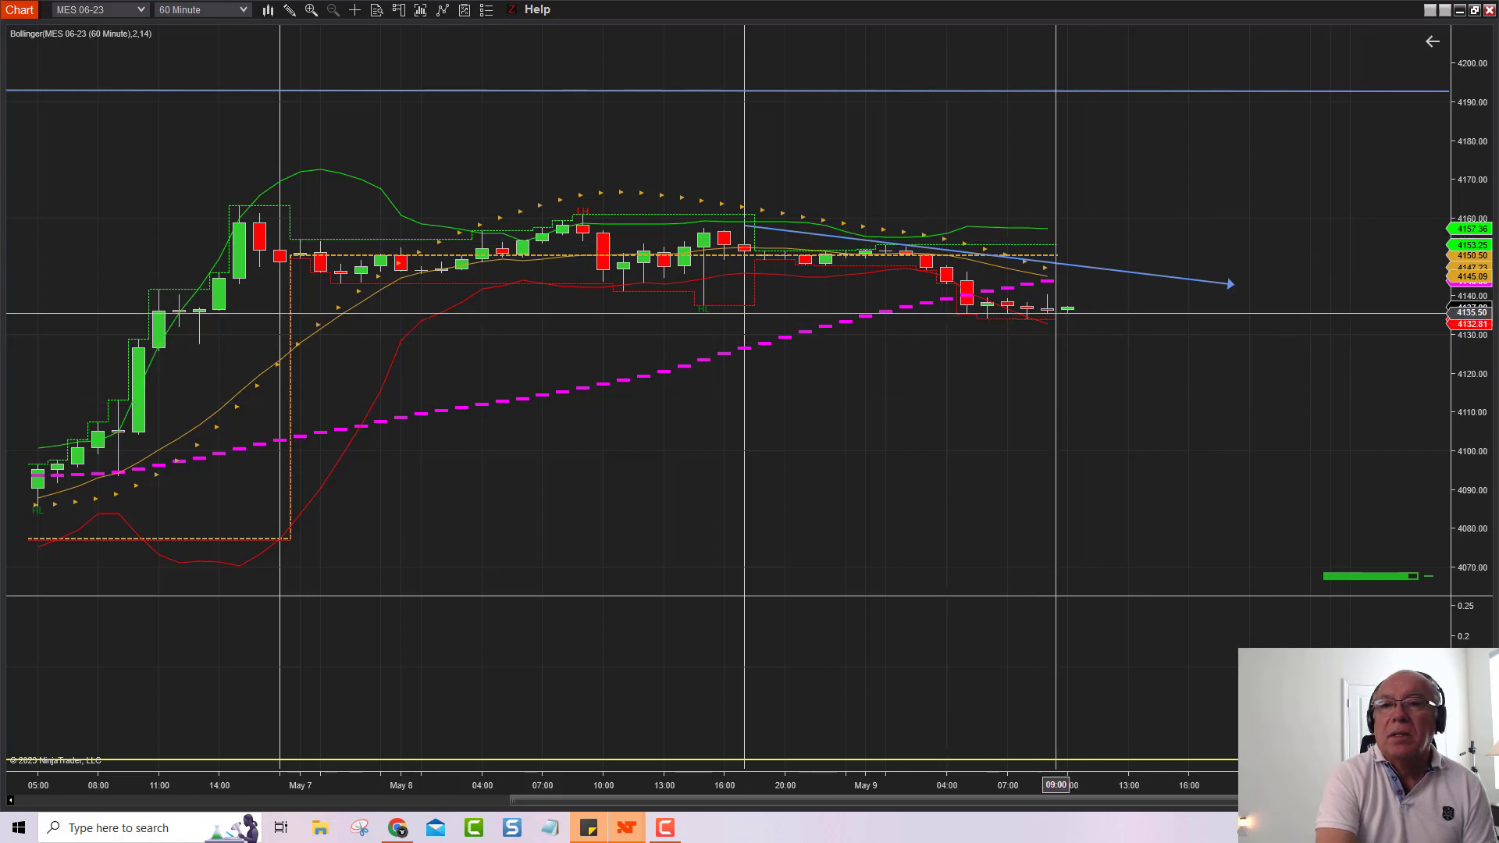
On the 15-minute interval, draw a descending arrow line from the 01:45 high at about 4153.25 to about 4137.50 past the latest candle
click(244, 10)
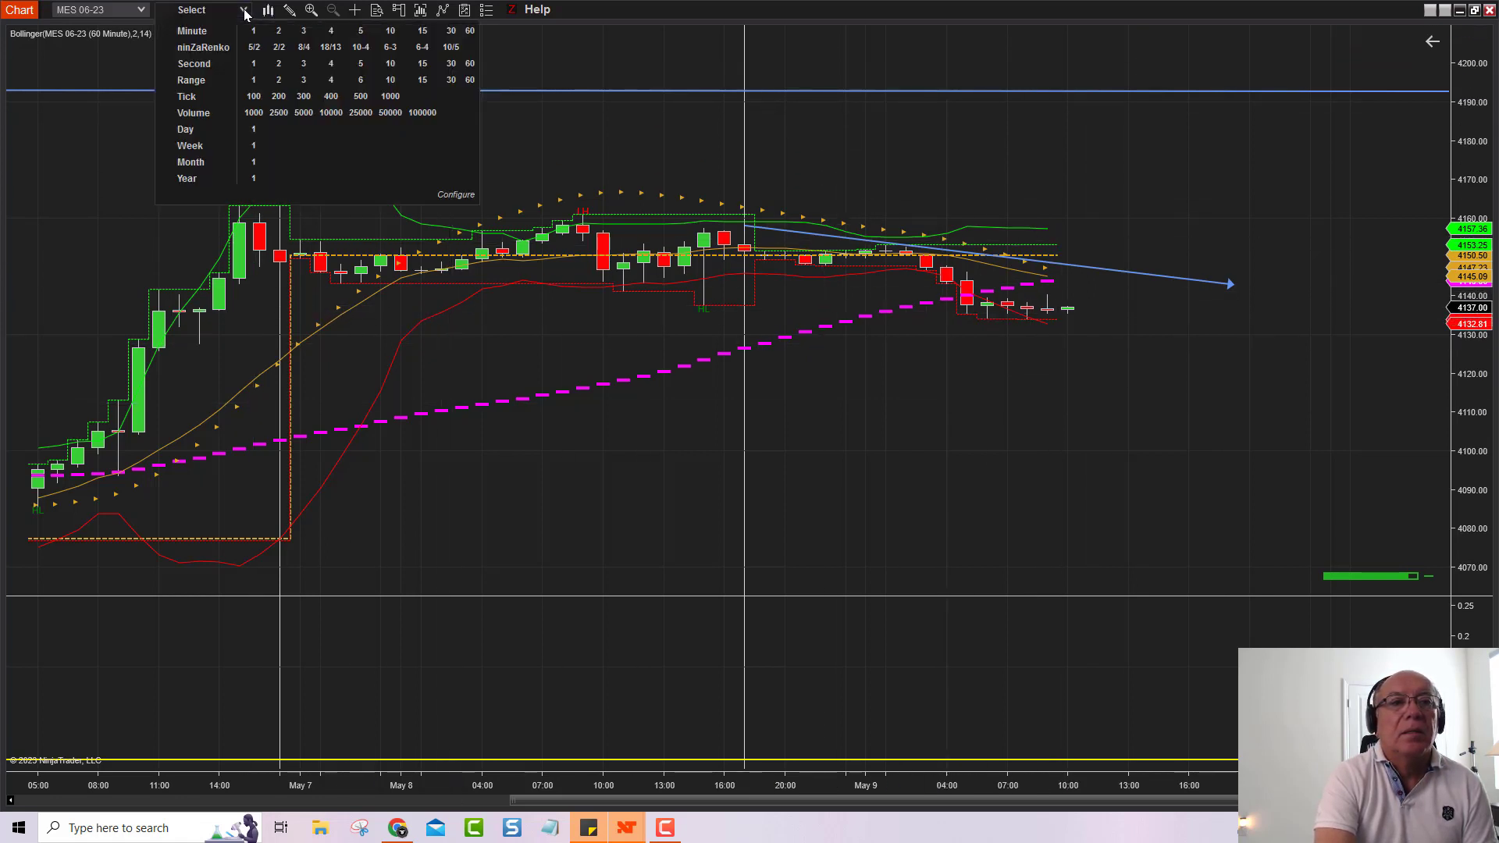
click(422, 32)
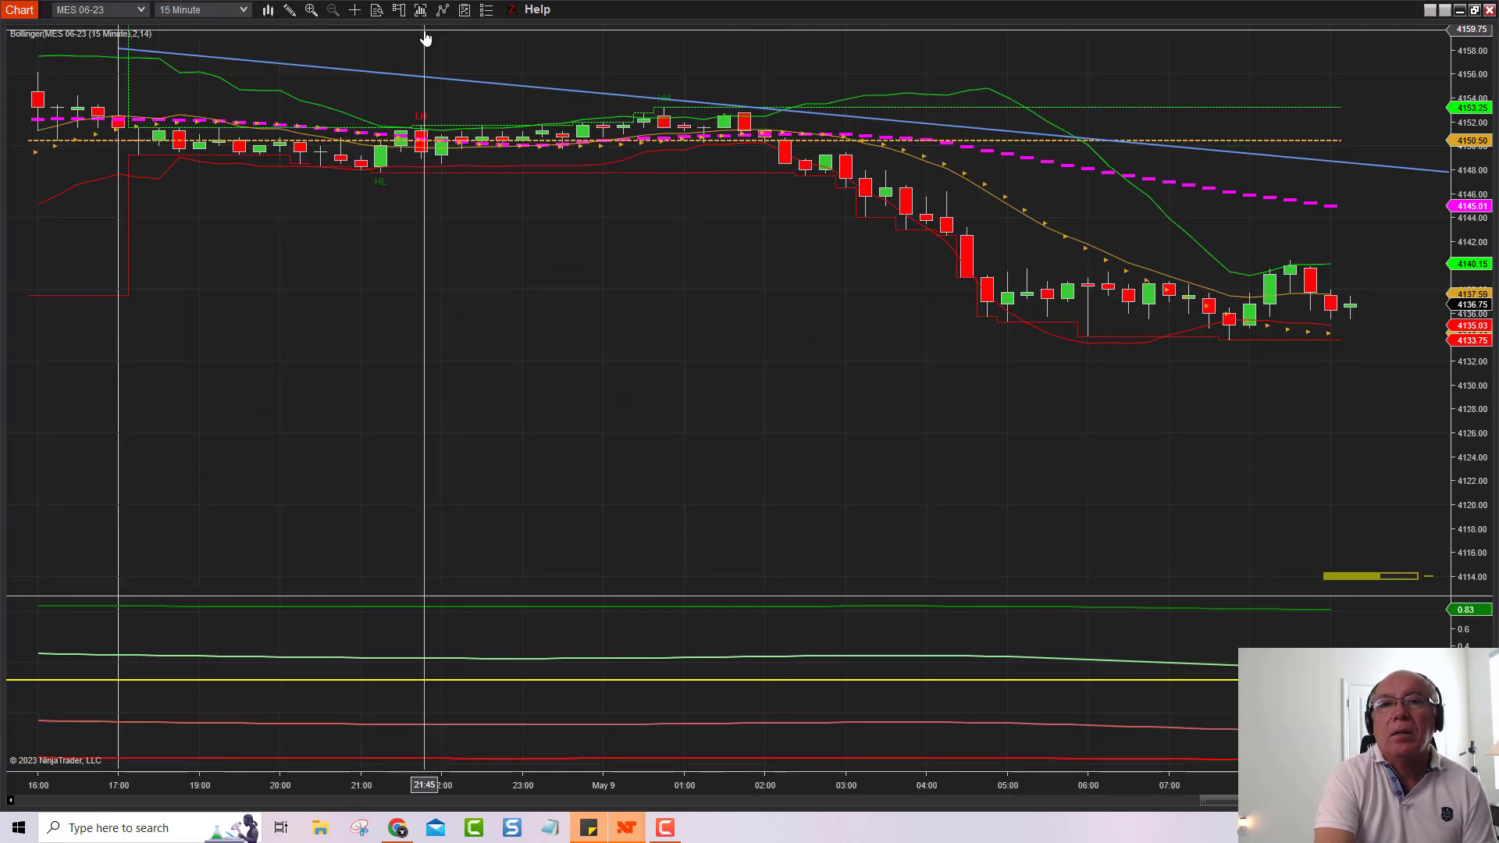
click(289, 11)
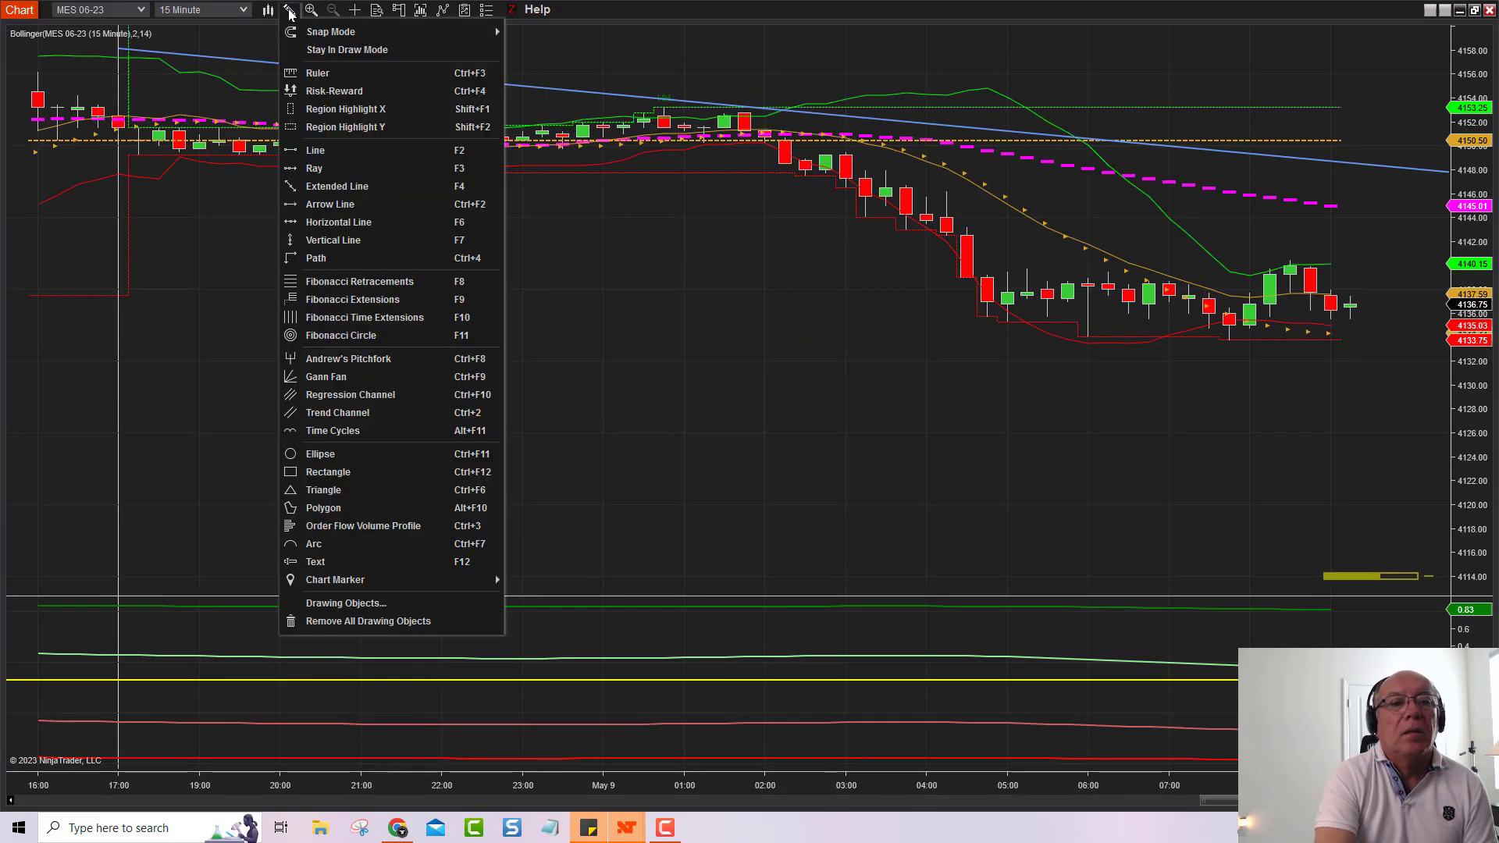
click(328, 204)
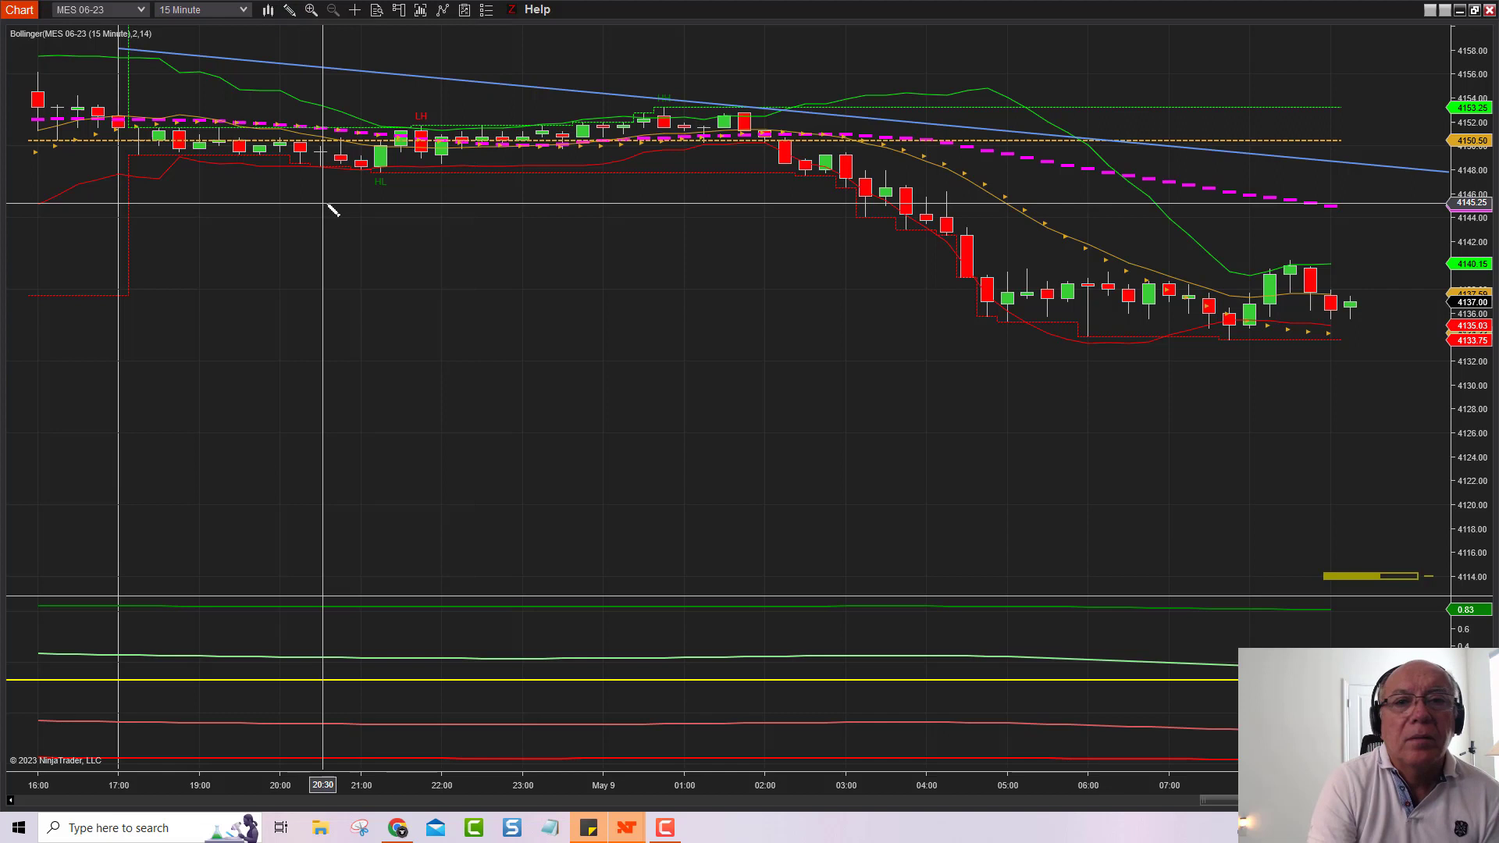
click(744, 106)
click(1411, 295)
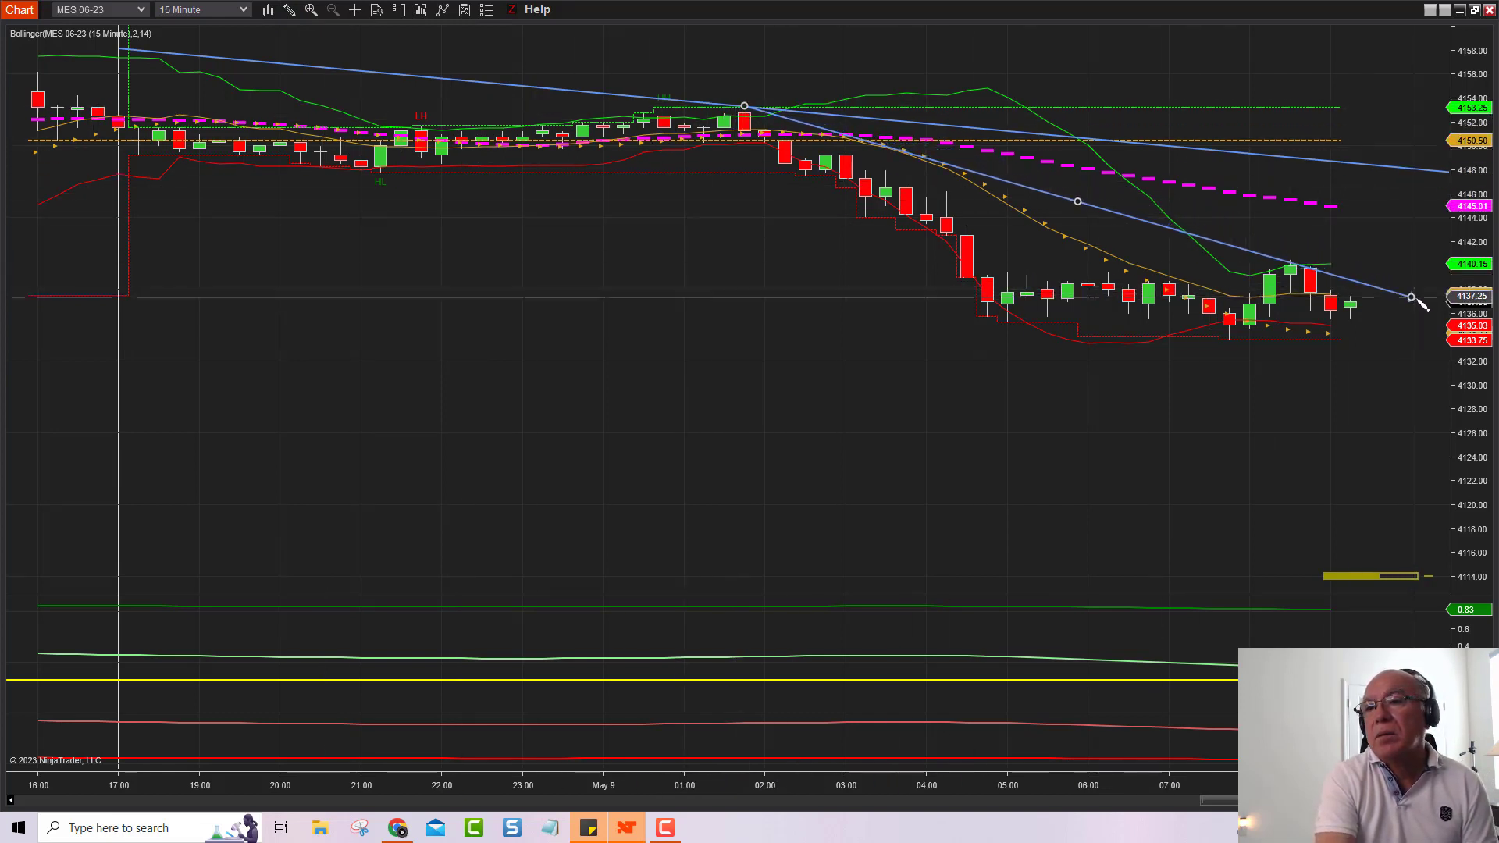
drag(1422, 300, 1433, 298)
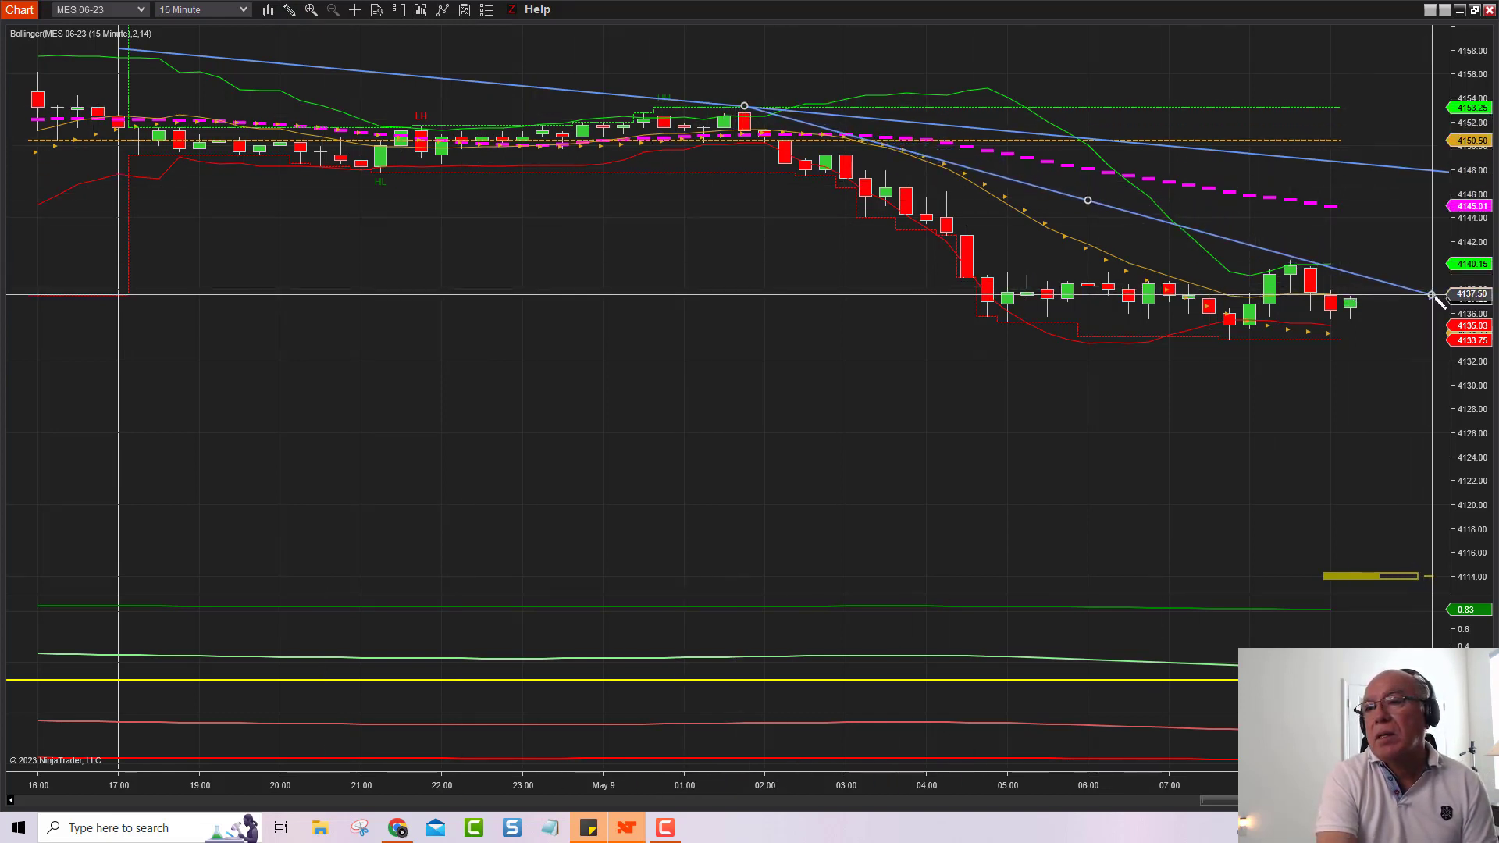
click(1437, 301)
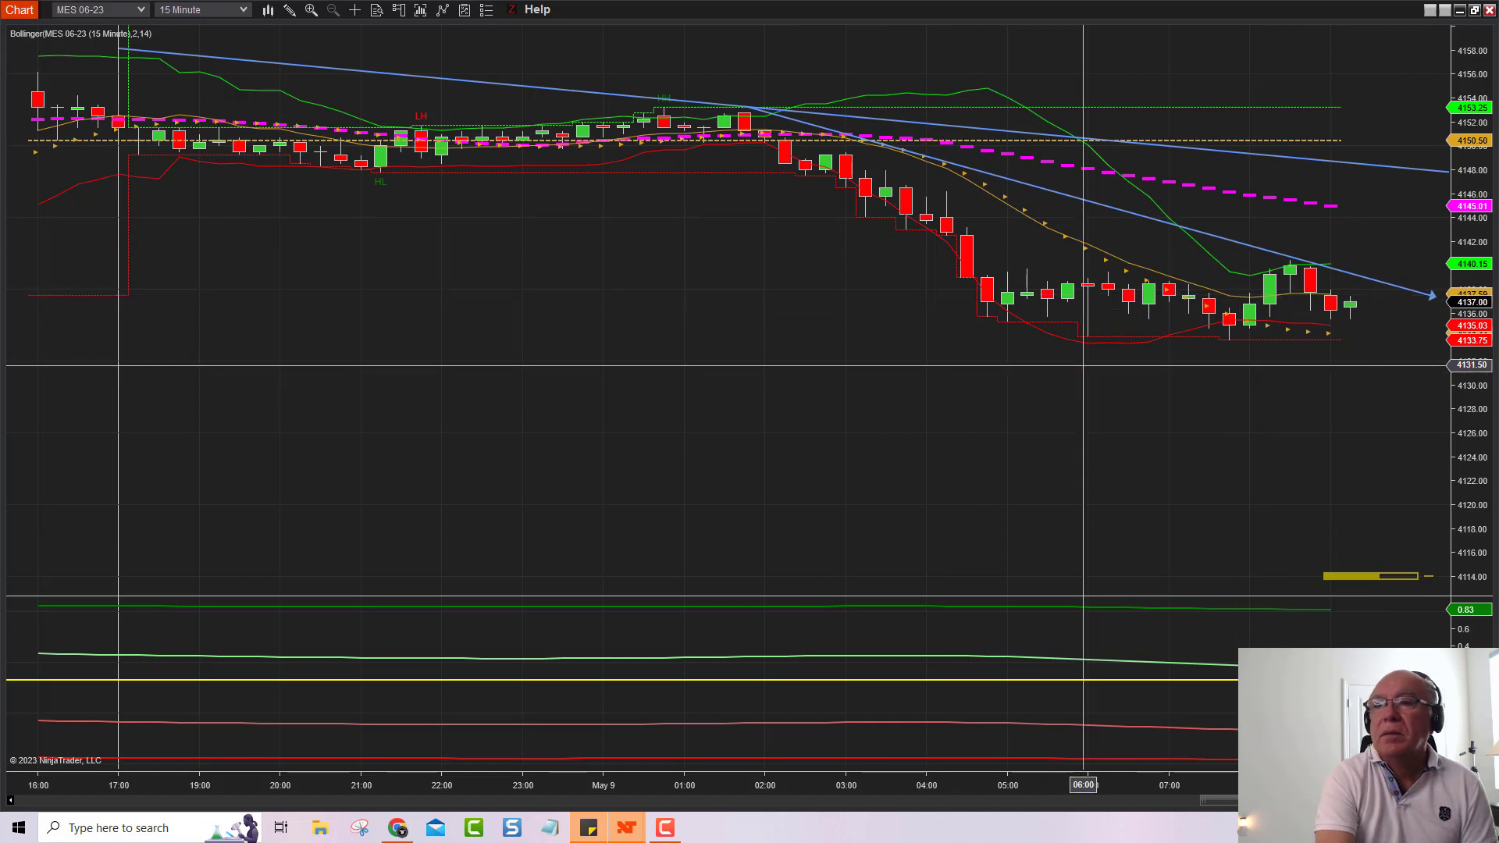
Draw a rectangle zone under the May 9 lows from 05:45 to beyond the latest candle, spanning about 4134.50 to 4133.00
click(243, 10)
click(483, 383)
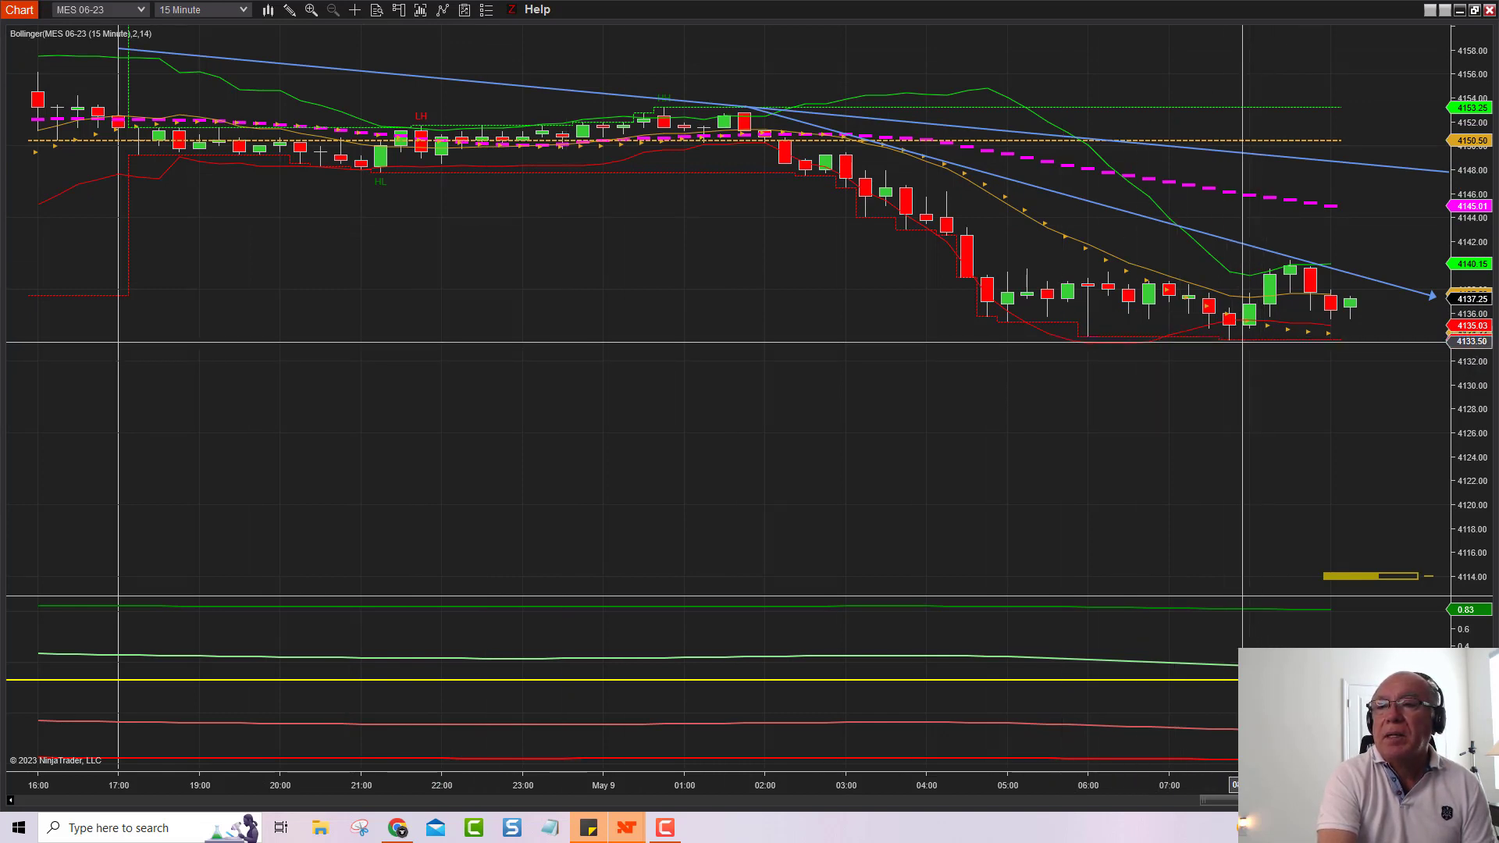
click(242, 11)
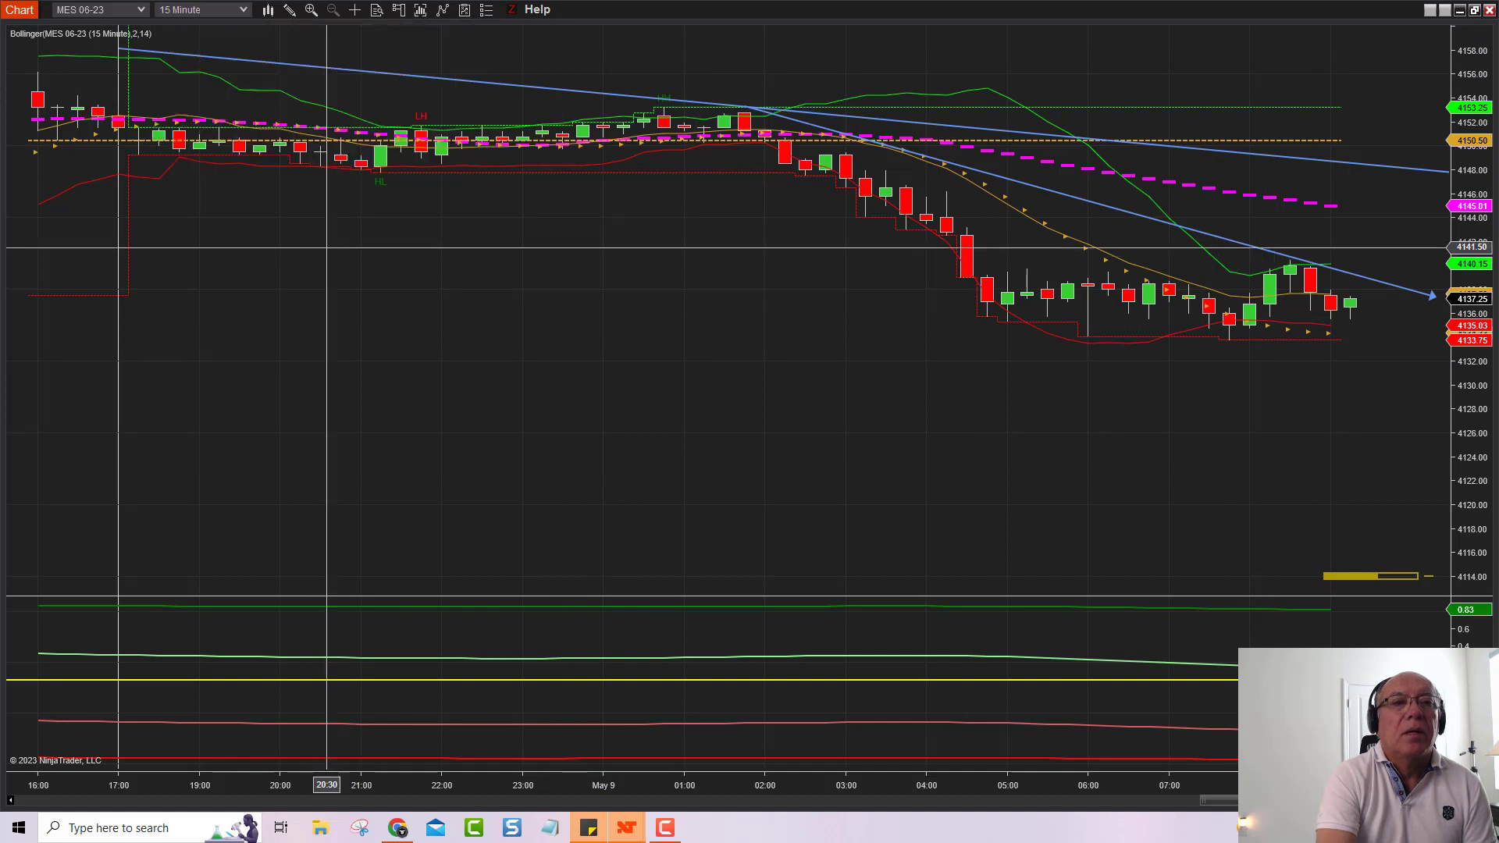
click(289, 10)
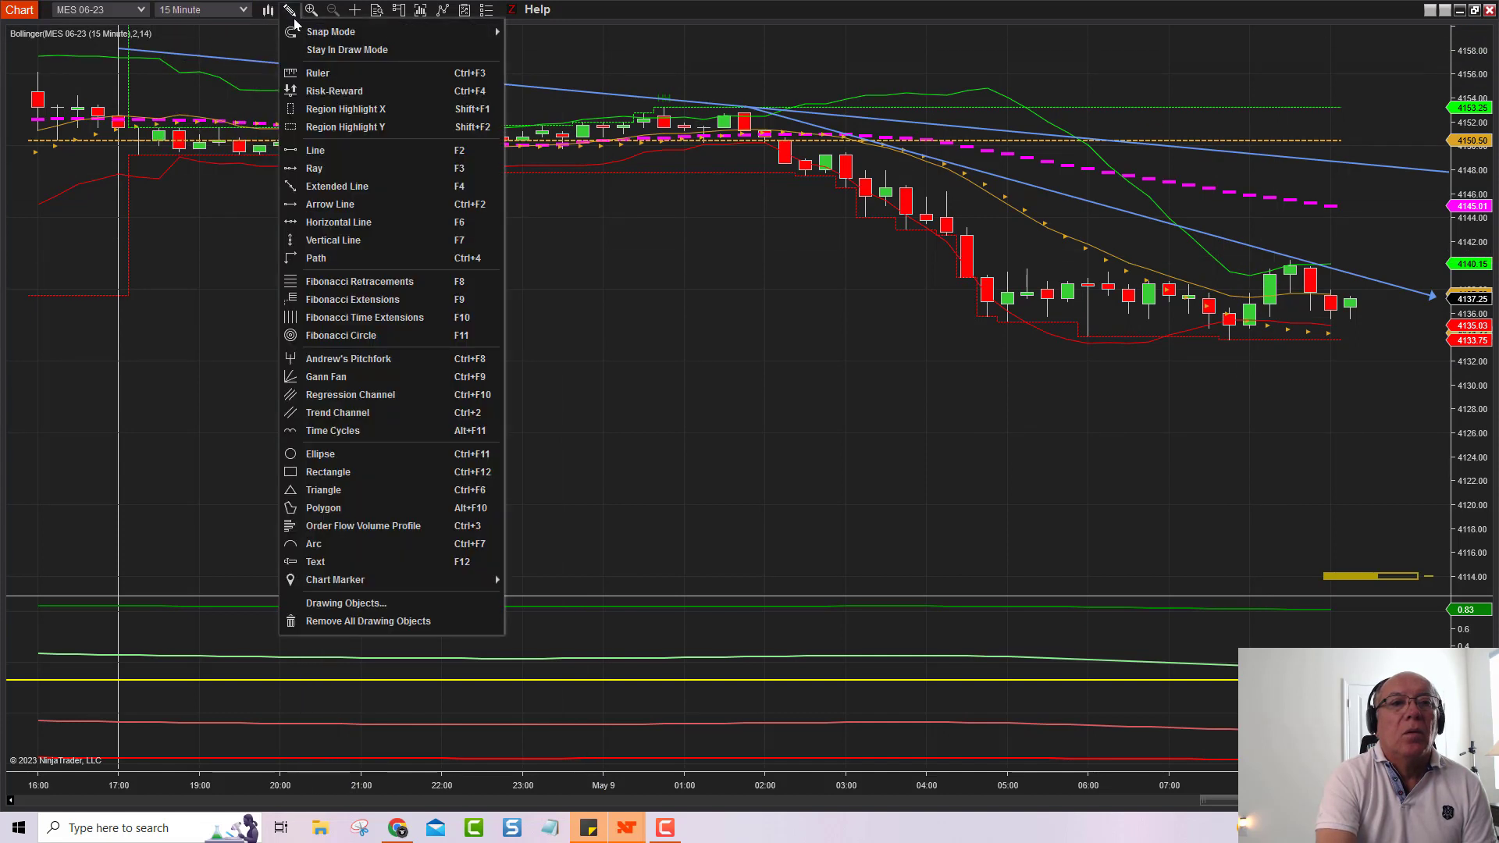
click(355, 472)
click(1070, 333)
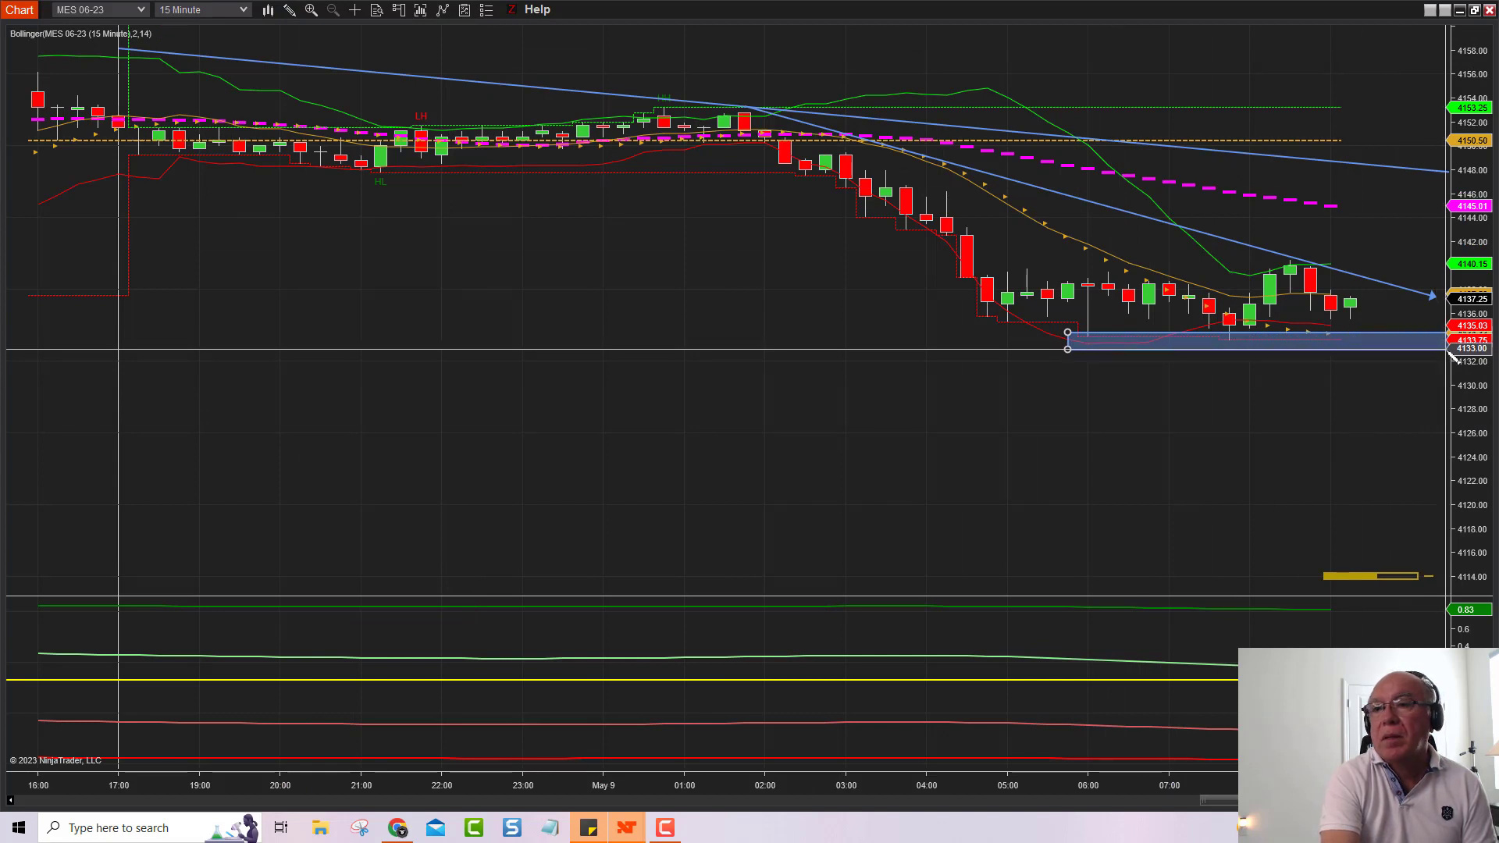
click(1445, 349)
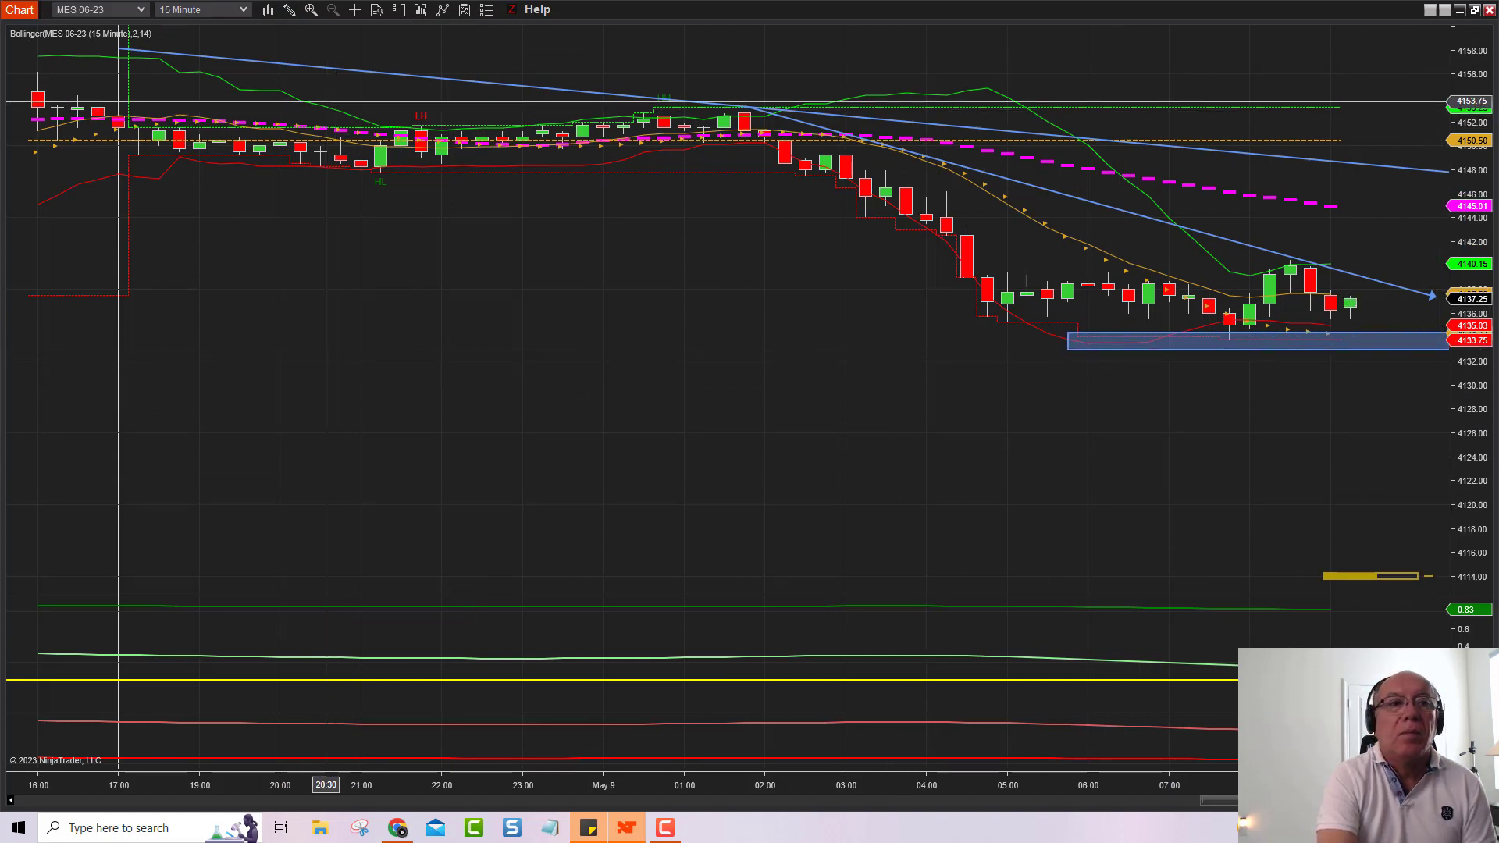
Switch the chart to the 5-minute interval and keep its window, narrowed over the 3-minute chart, always on top
click(245, 11)
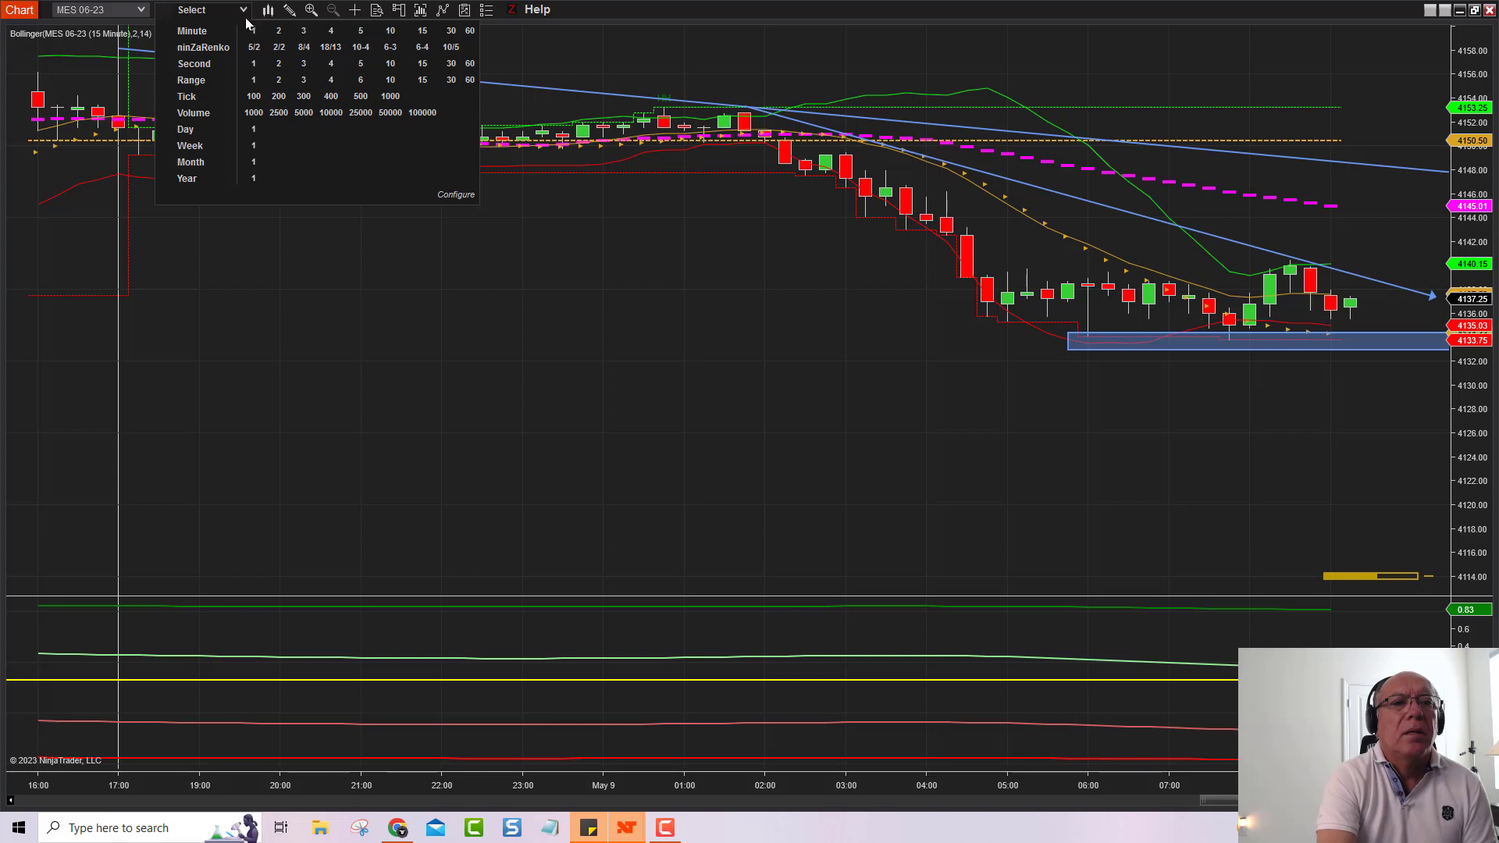
click(360, 32)
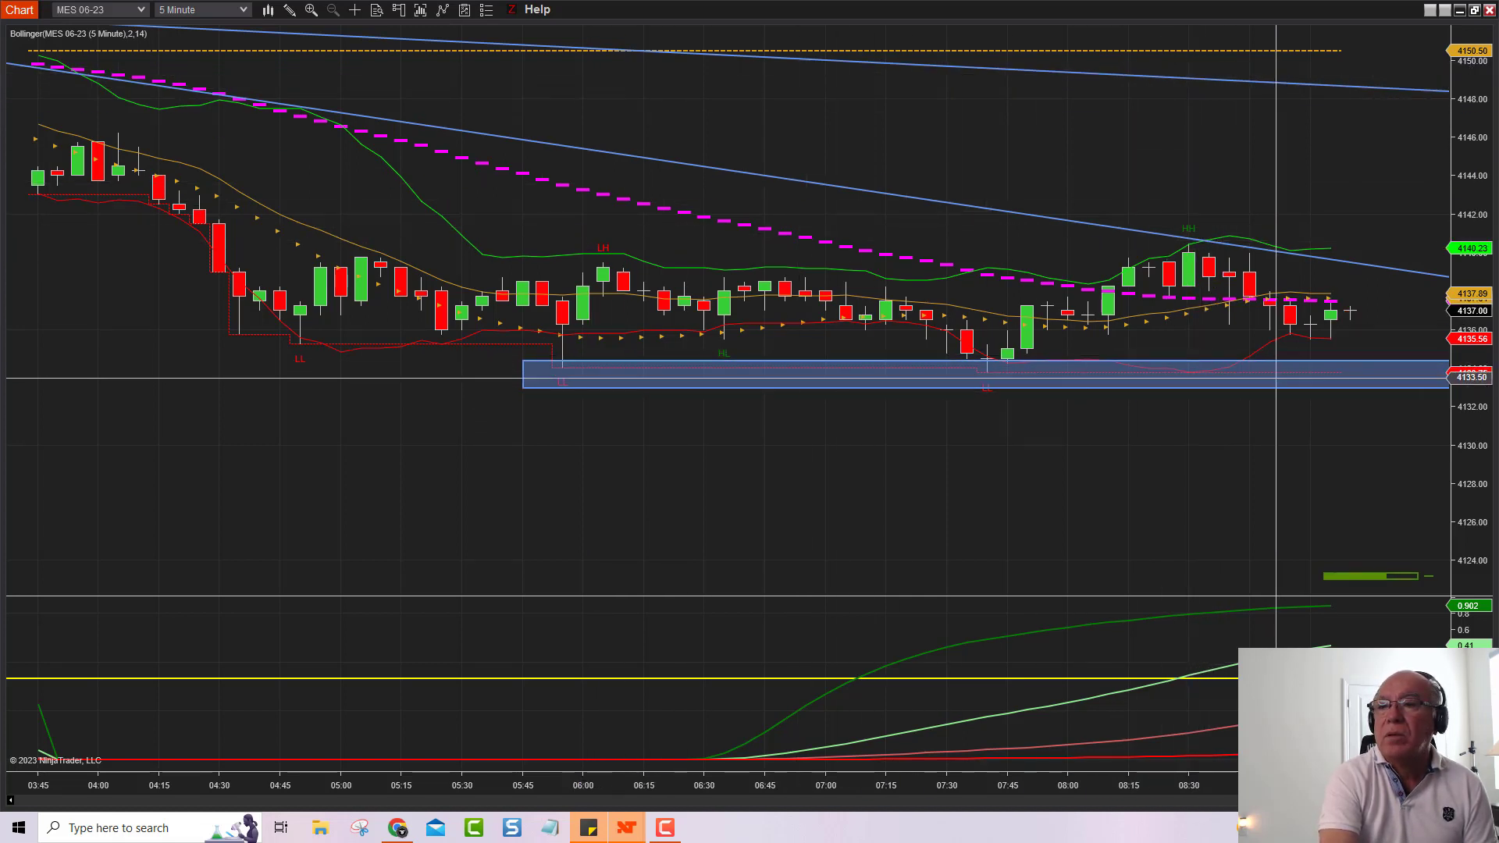
drag(1216, 12, 812, 25)
drag(471, 32, 364, 29)
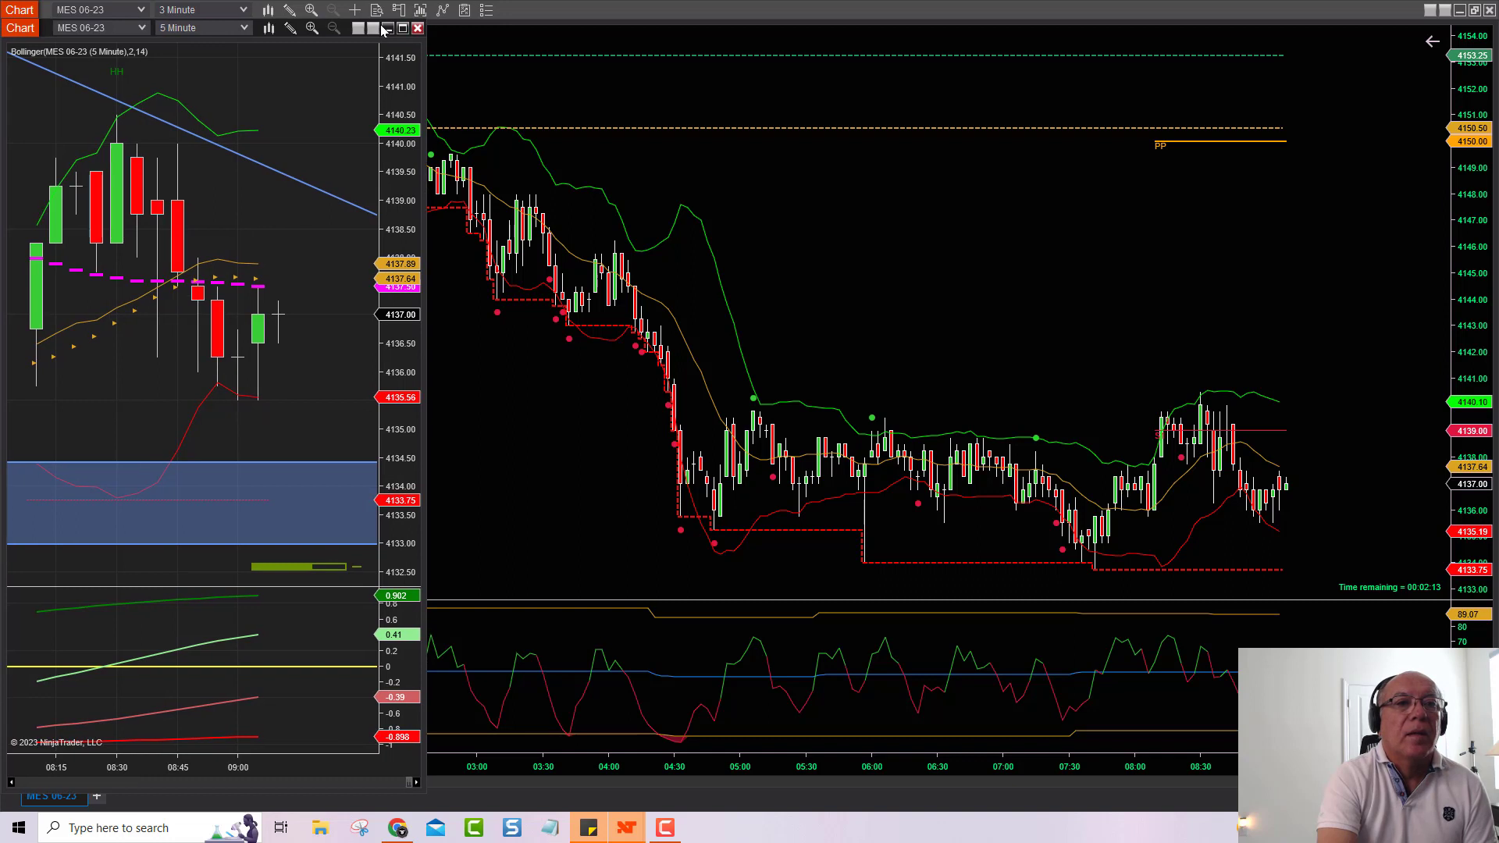
right_click(337, 101)
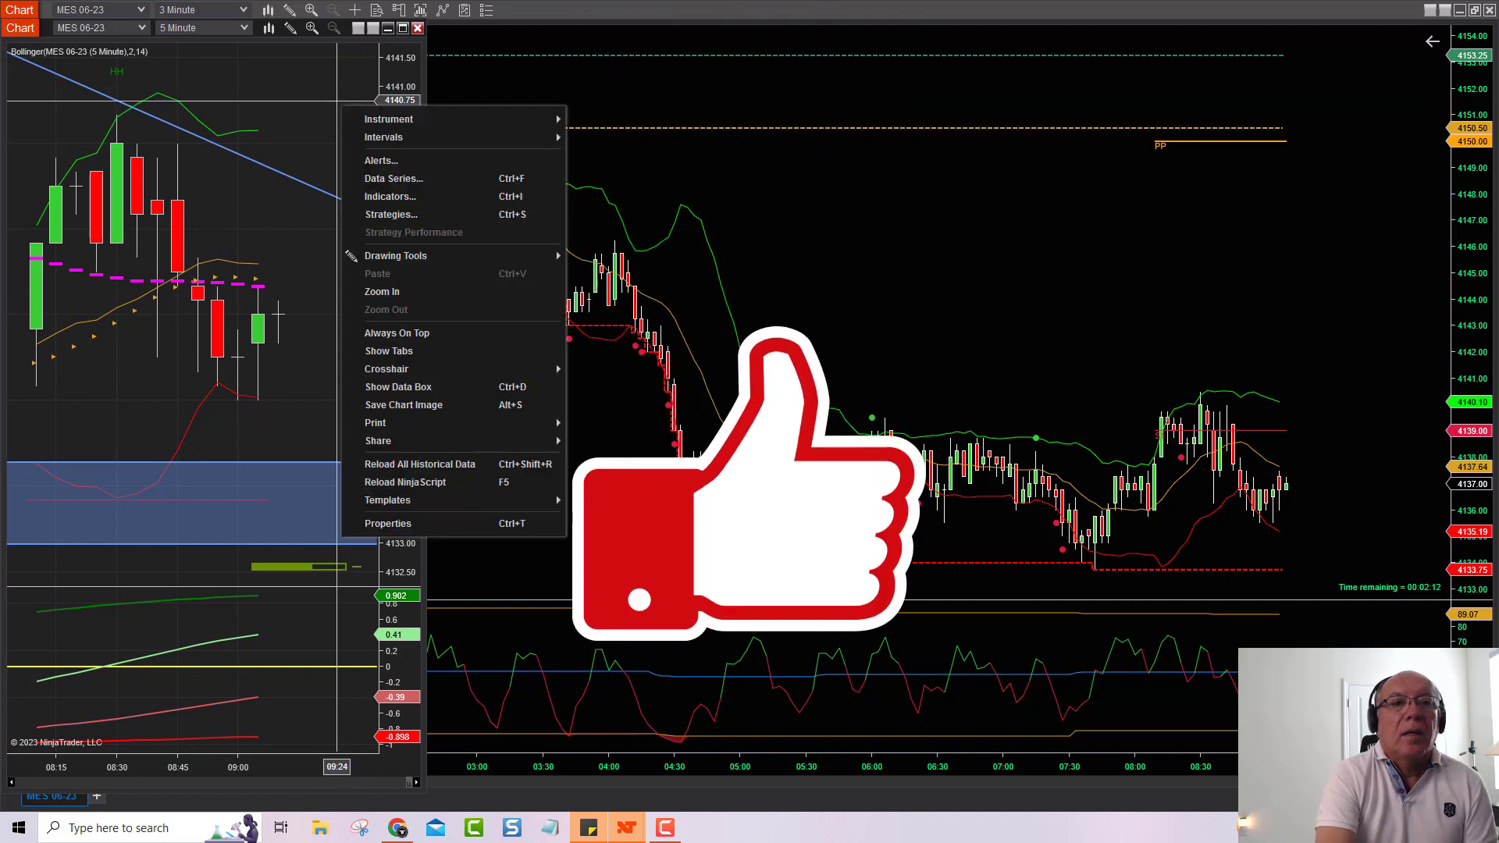
click(400, 334)
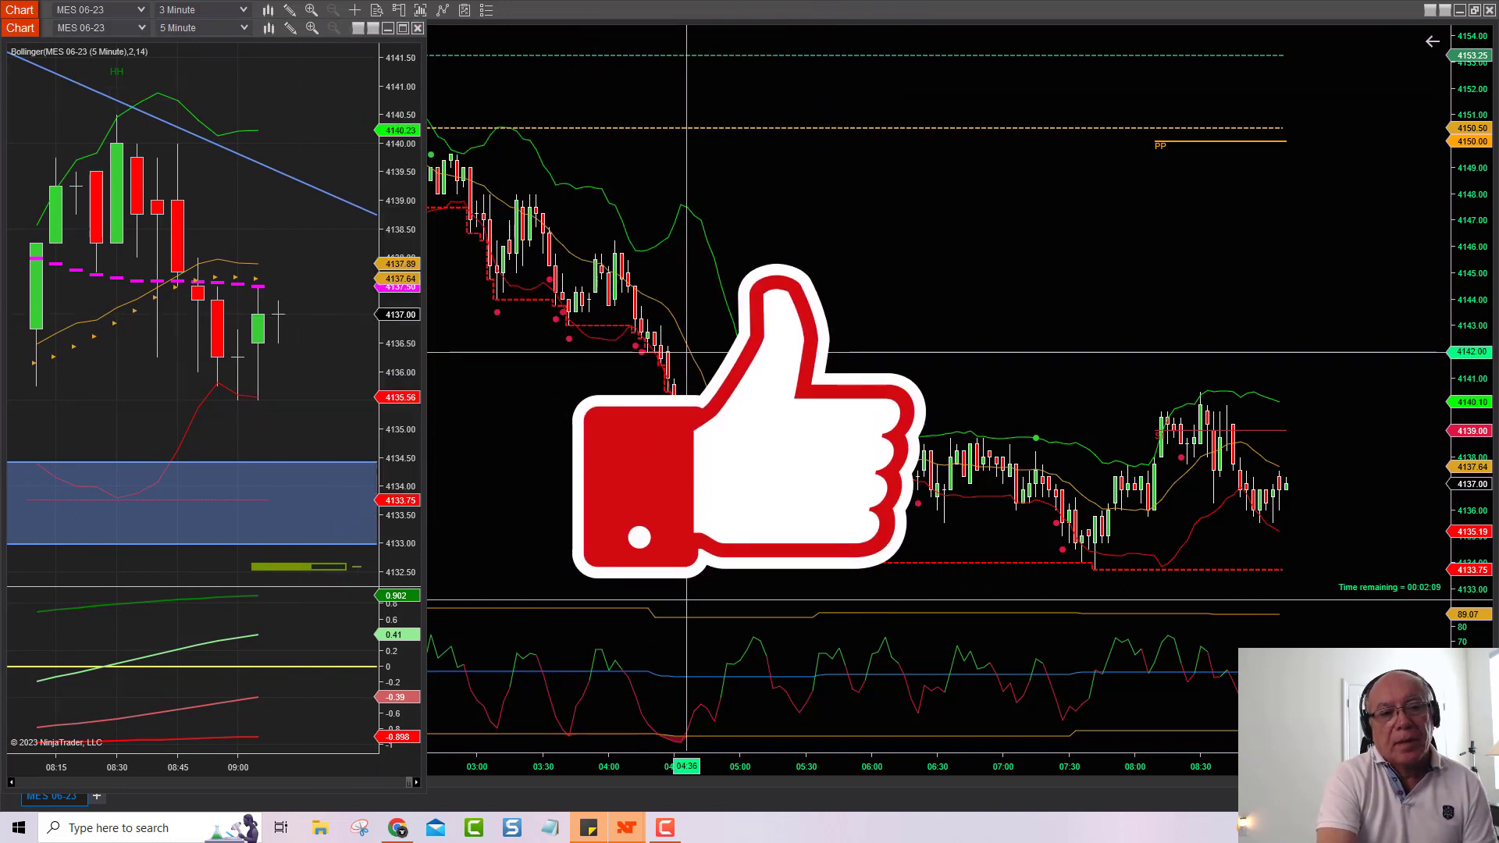
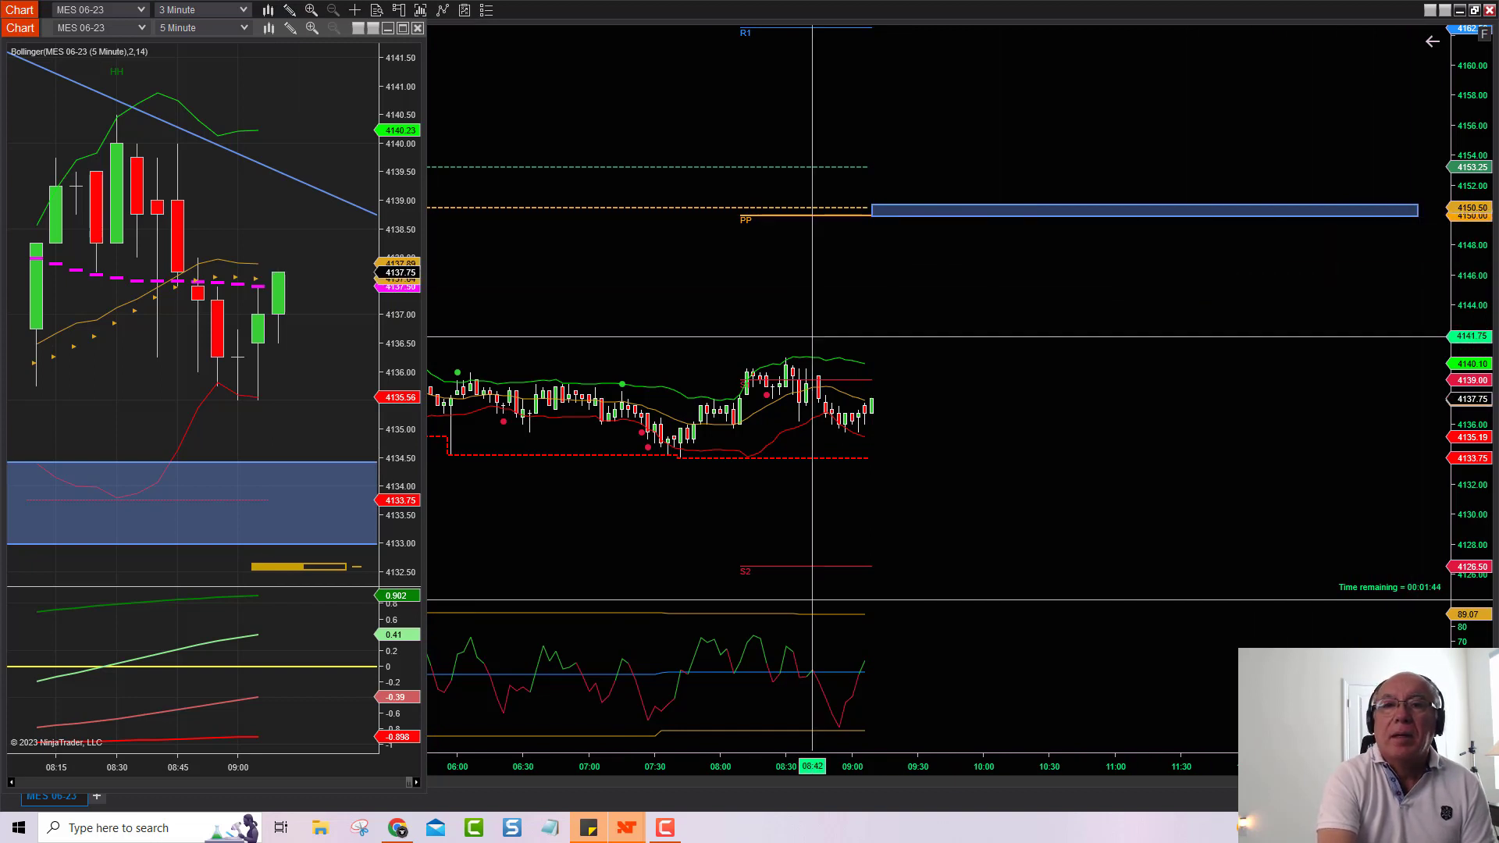
Copy the rectangle zone at 4150.50 on the 3-minute chart and place the copy over the 4153.25 level
click(905, 212)
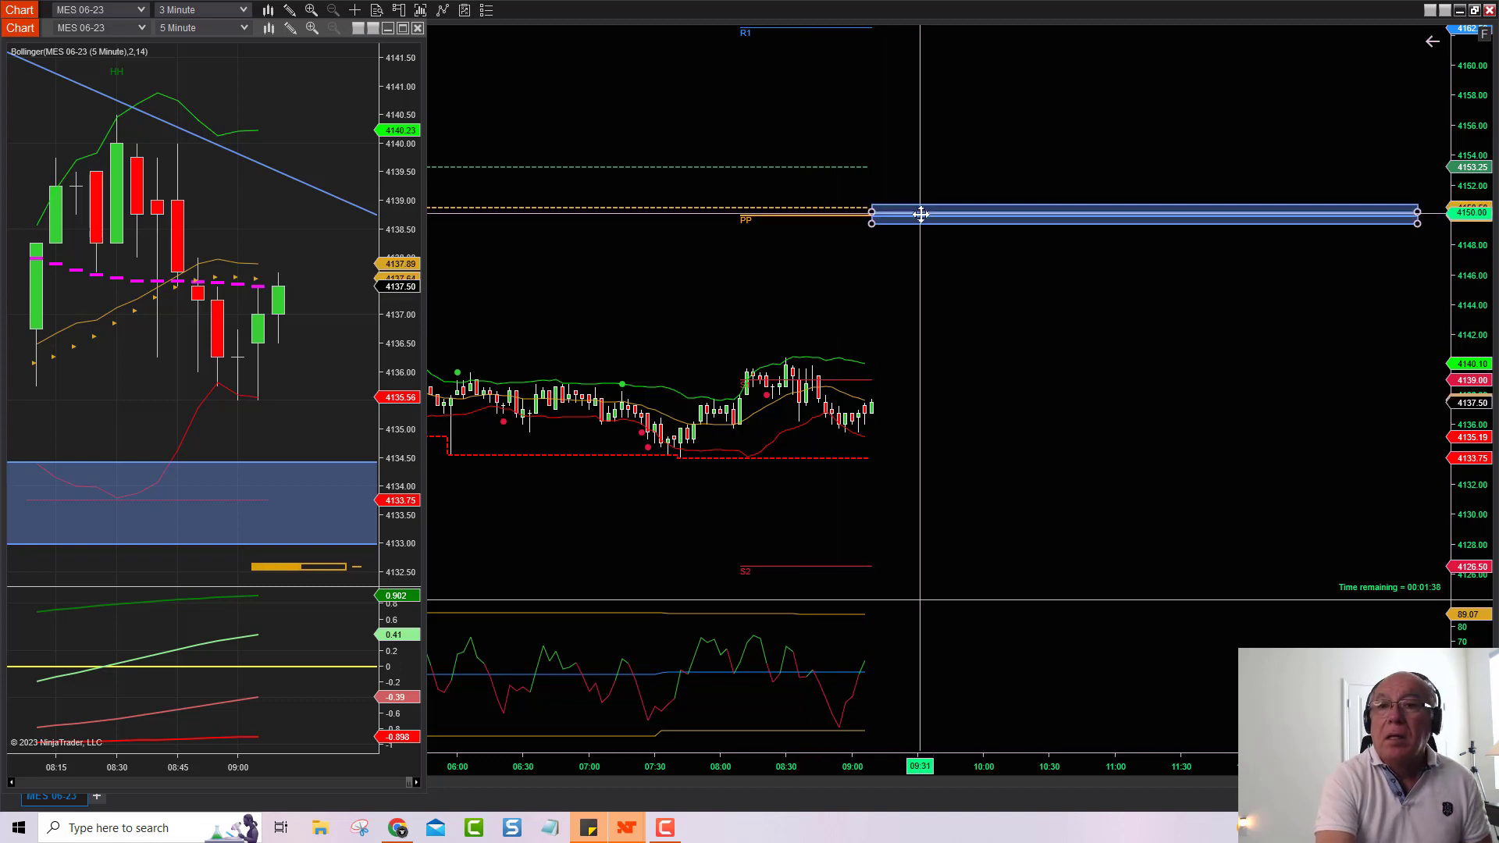
drag(905, 211, 919, 165)
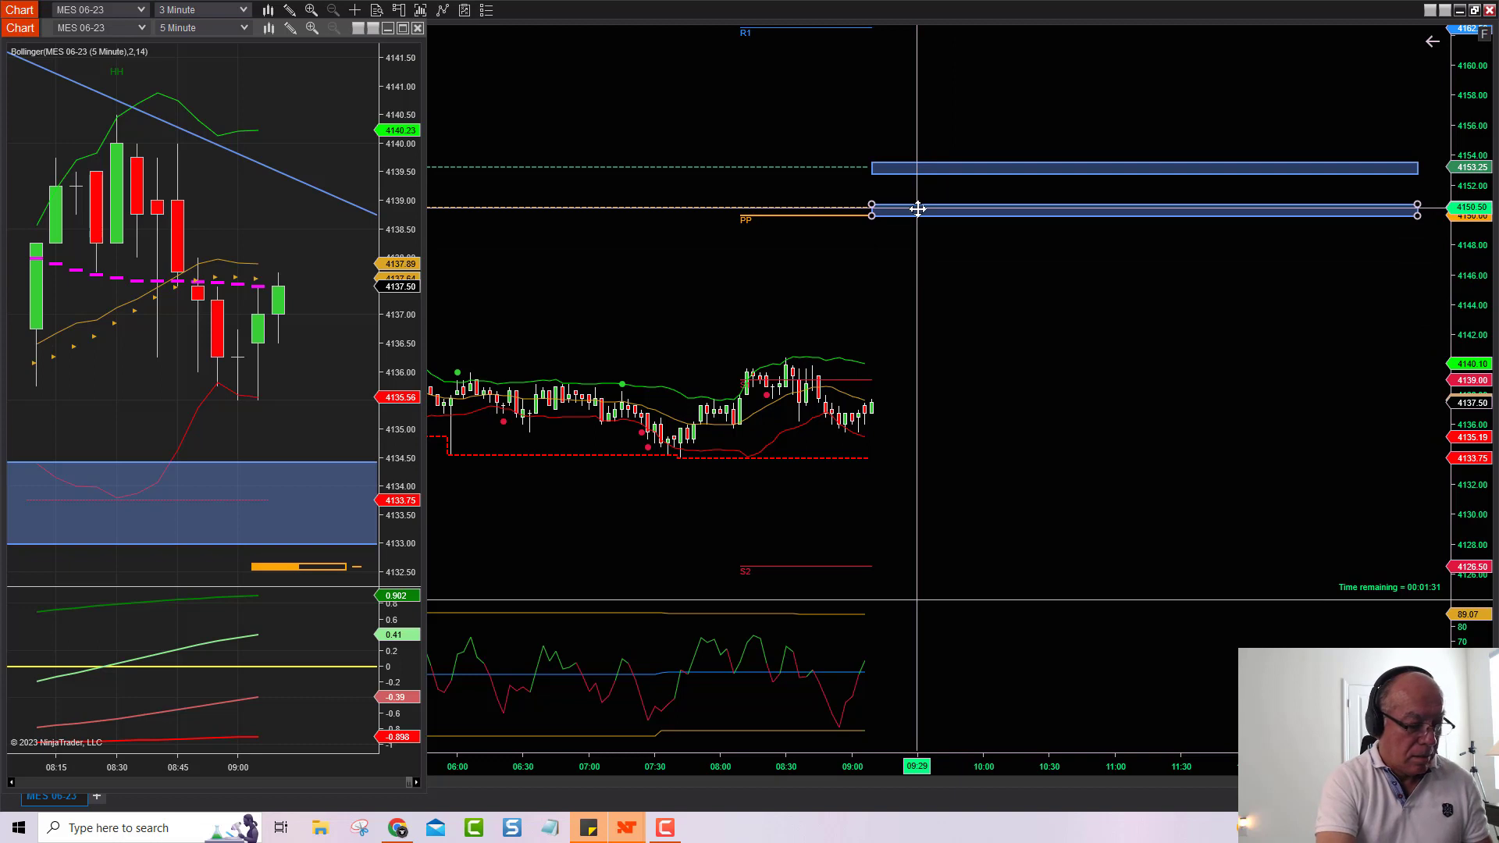
Place copies of the 4150.50 rectangle zone over the 4133.75 and 4126.50 levels, and align the start of the 4153.25 zone with the others
key(ctrl+c)
key(ctrl+v)
drag(917, 212, 922, 462)
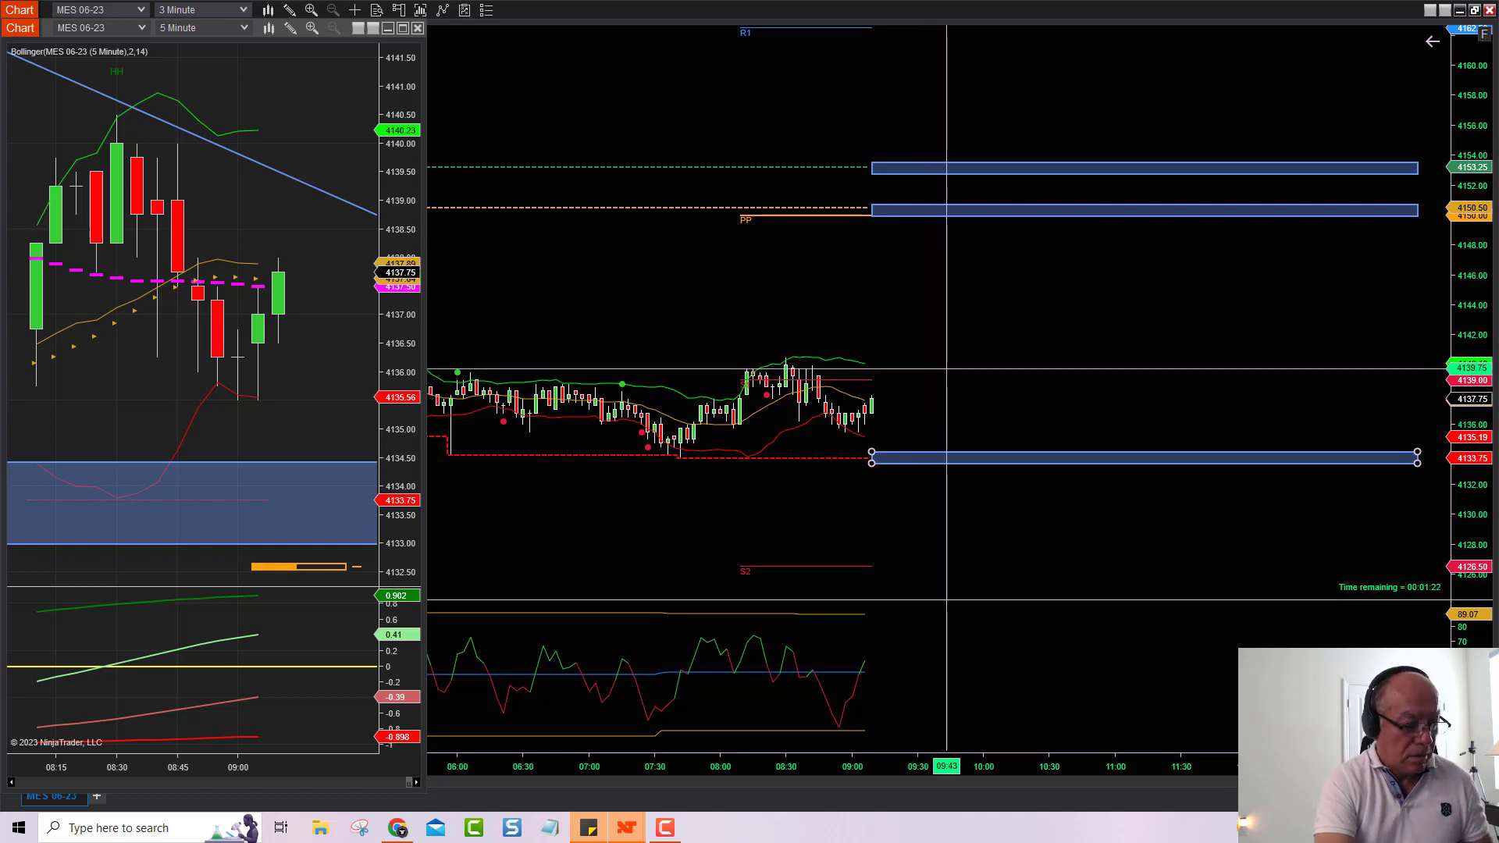
key(ctrl+v)
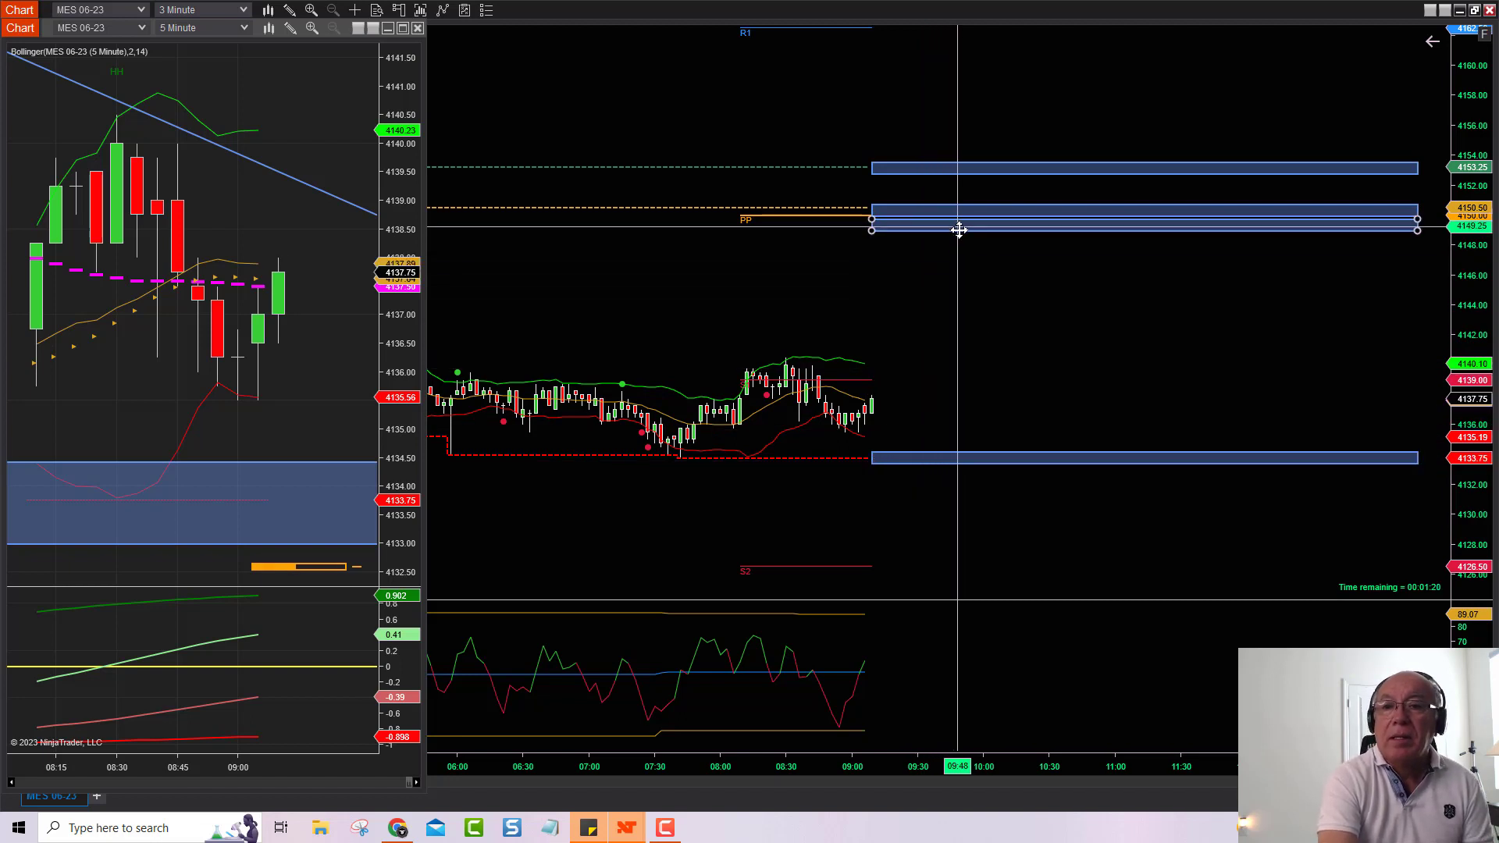
drag(959, 230, 962, 566)
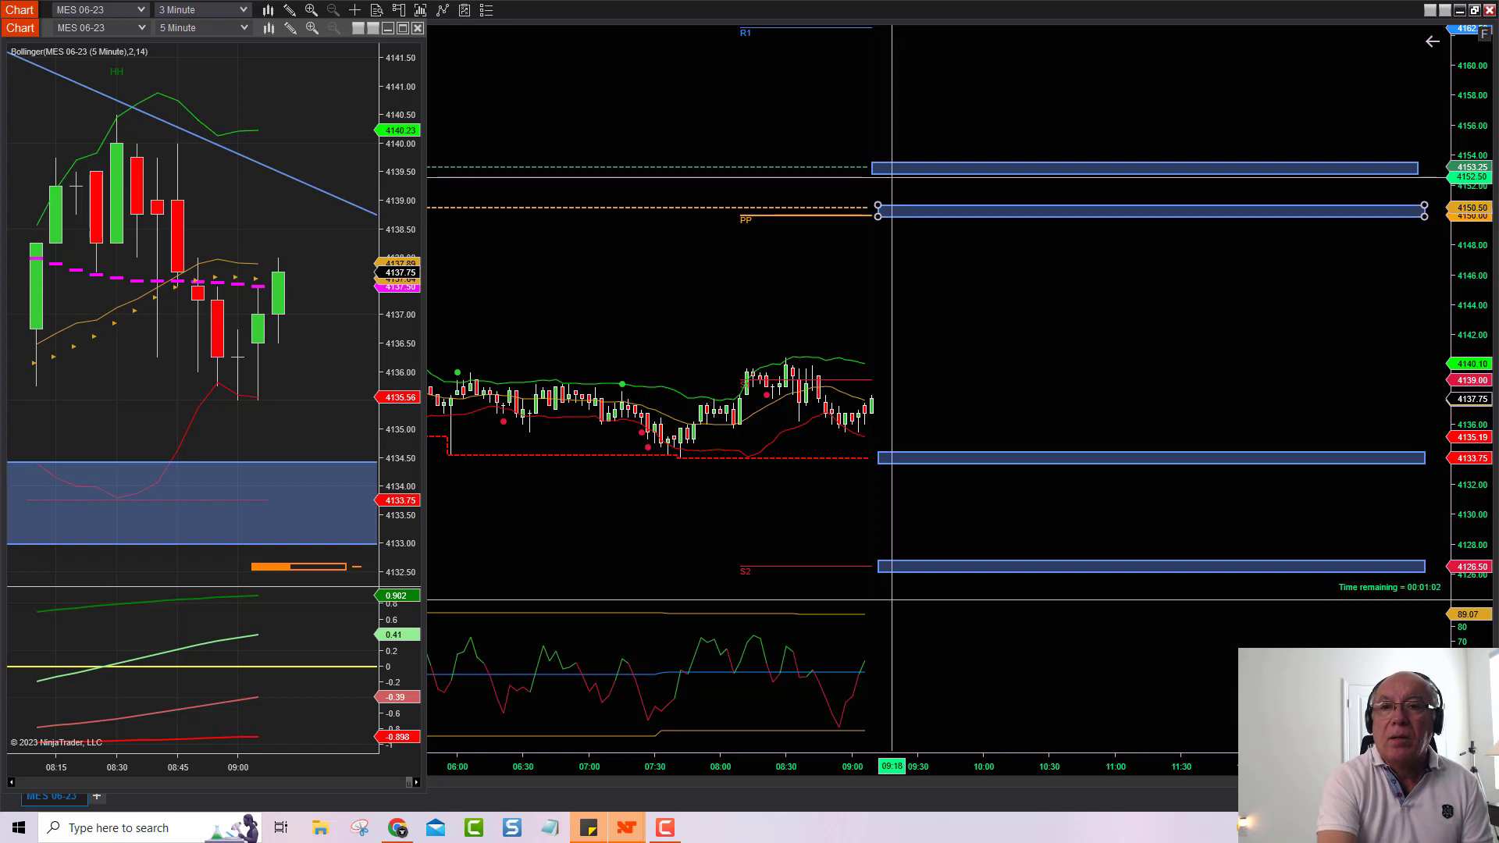
click(897, 173)
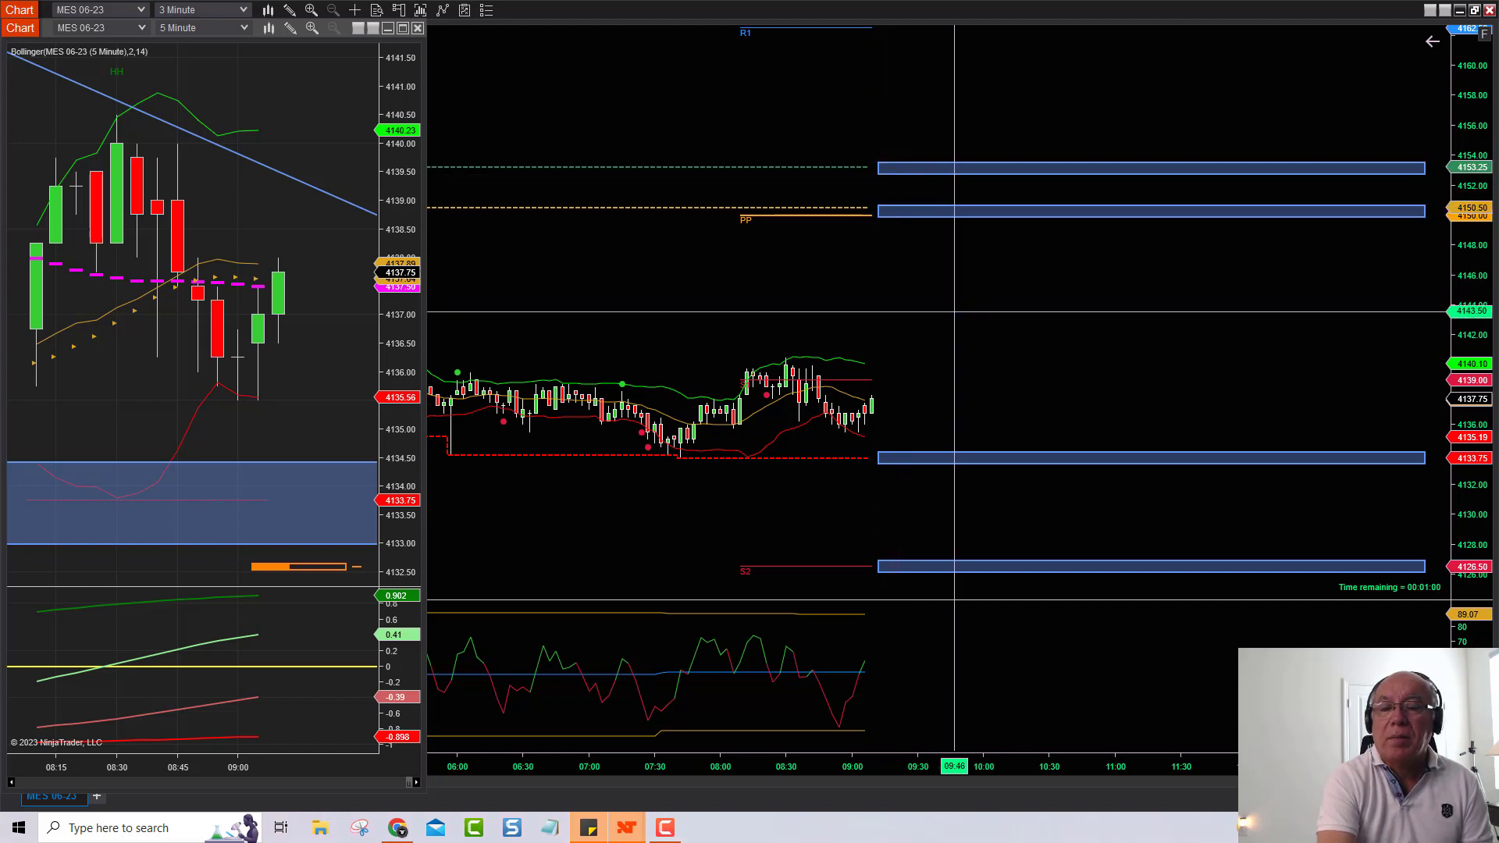
Draw a descending arrow line from just under the 4133.75 zone through the 4126.50 zone, extending its tip to the S3 level at 4103.00
click(290, 10)
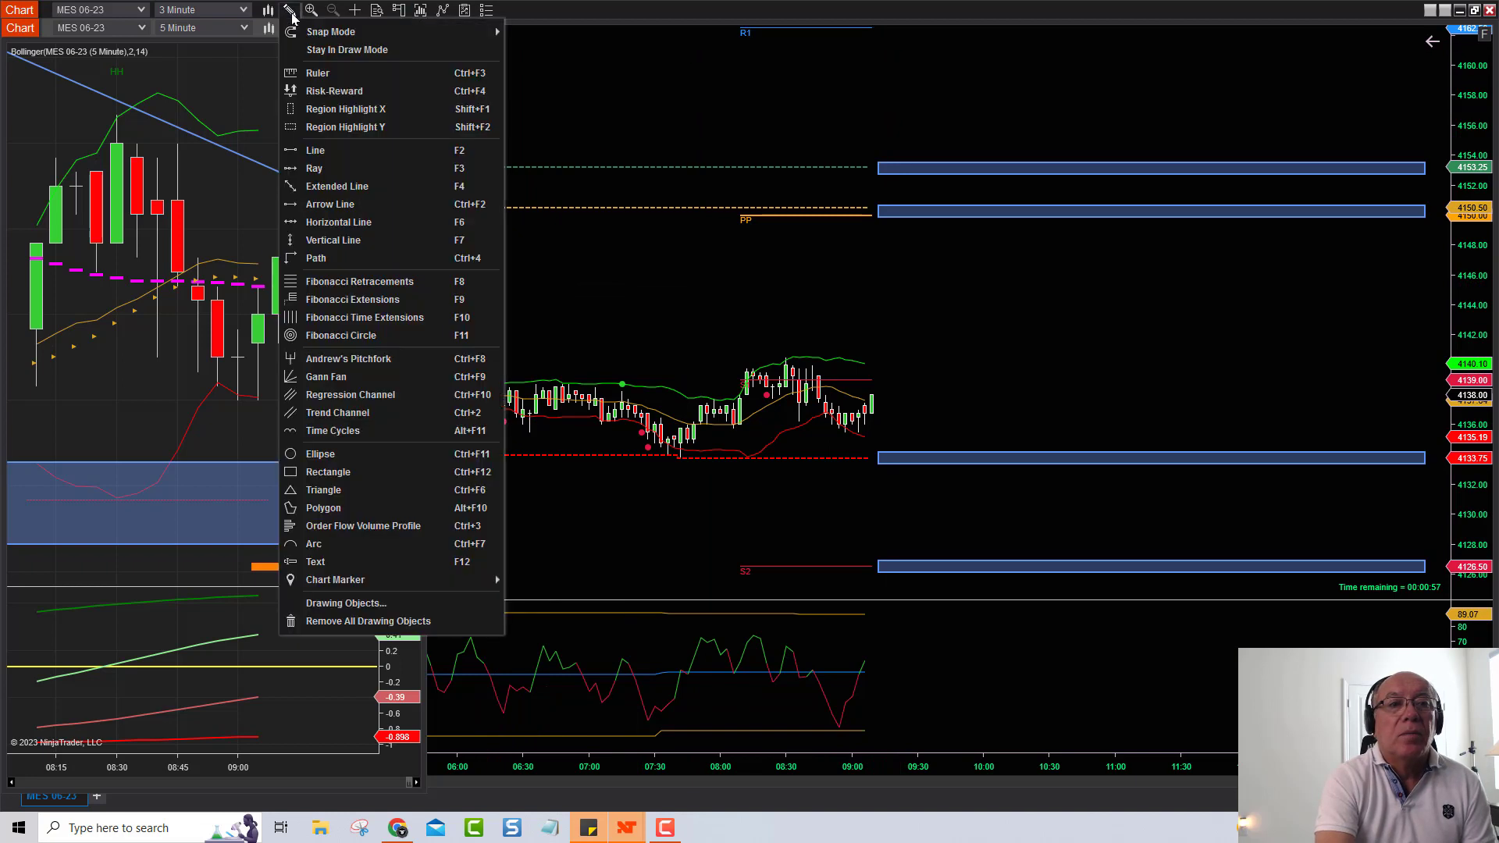
click(329, 207)
click(944, 469)
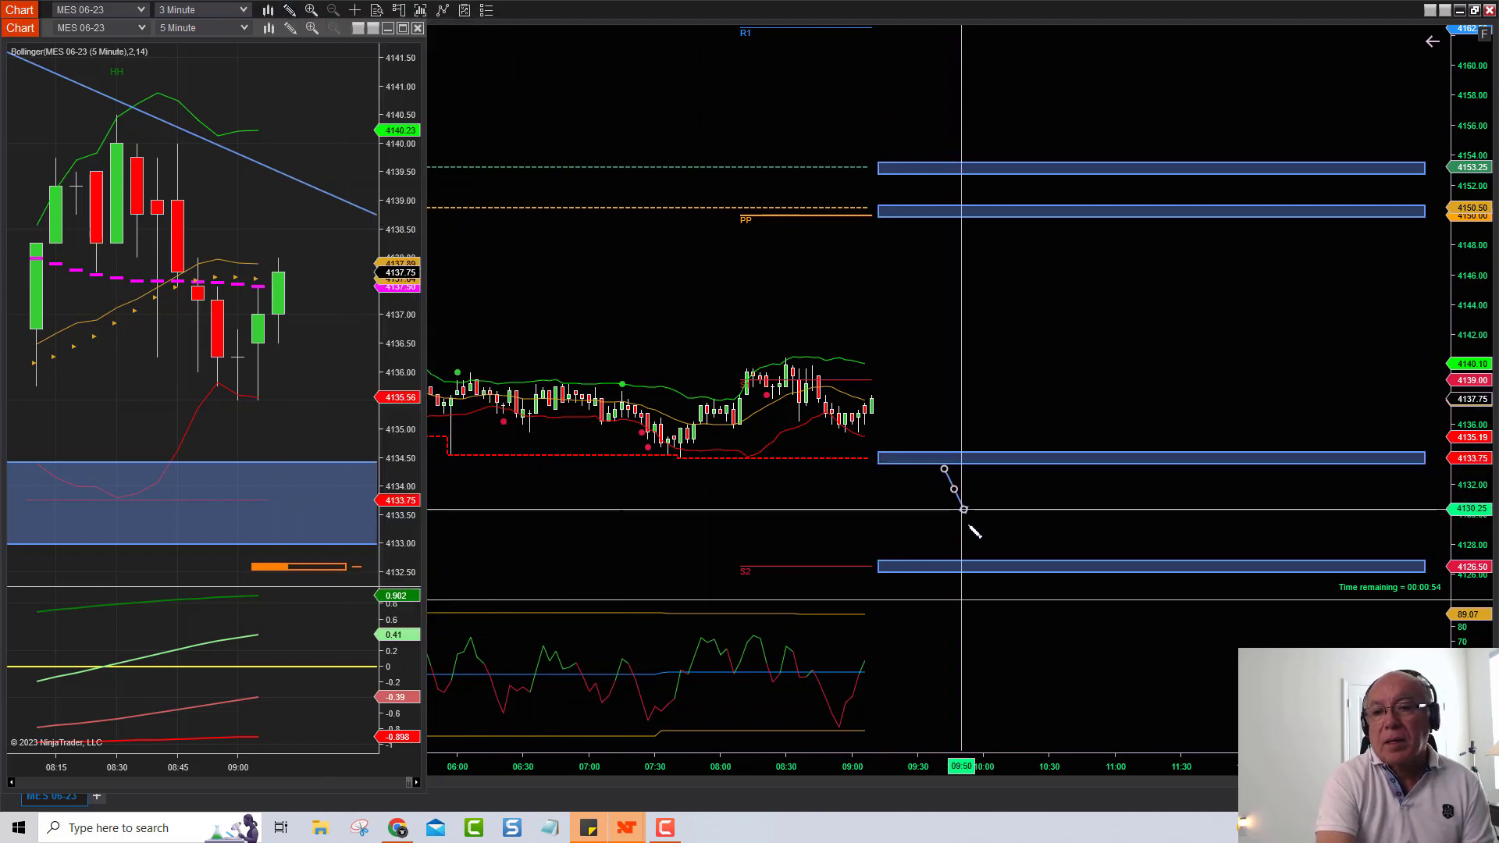
click(986, 564)
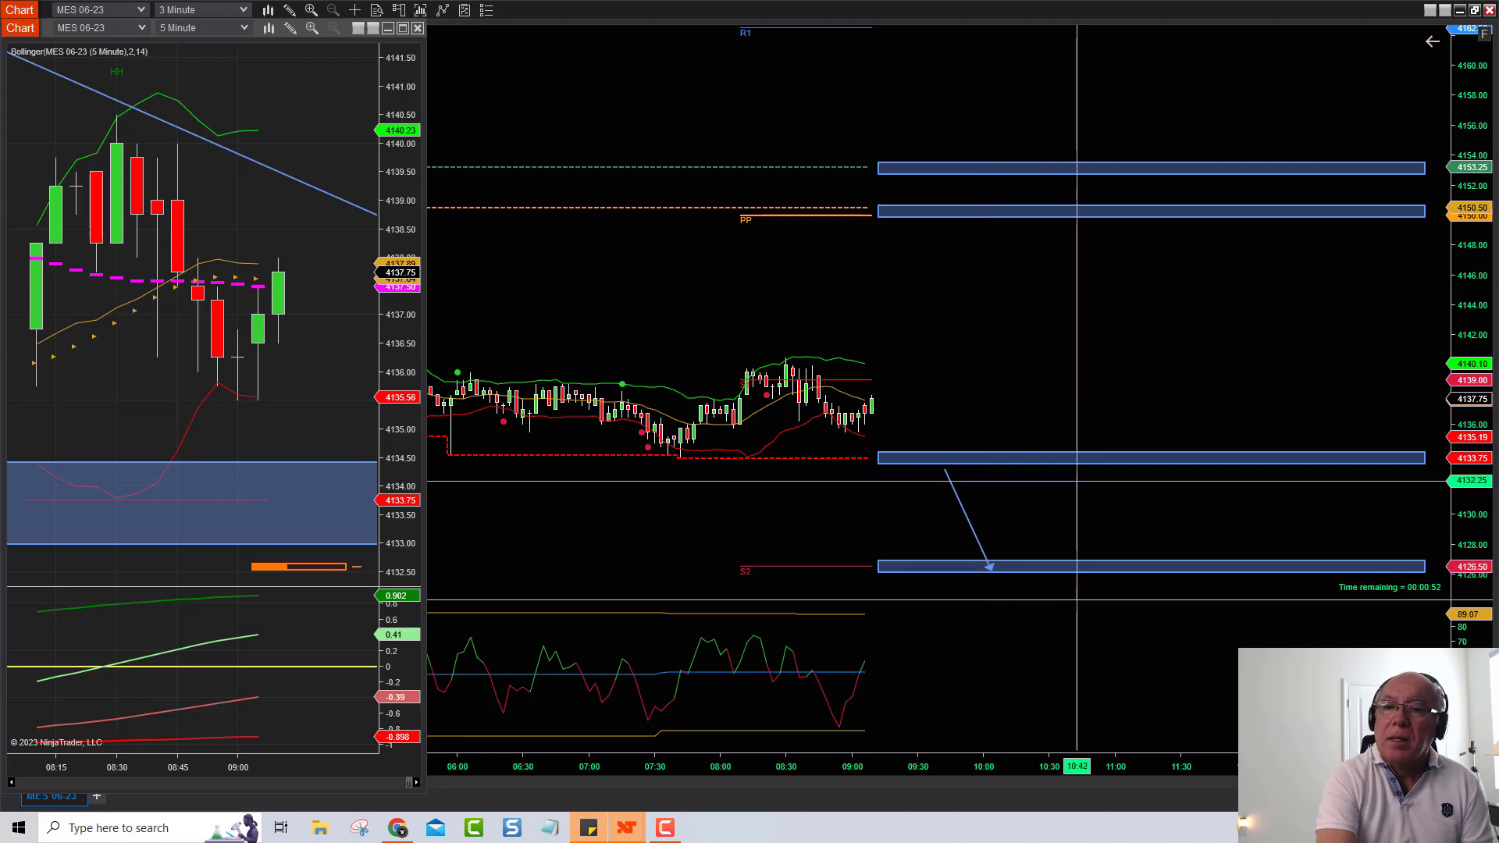
drag(1475, 242, 1479, 531)
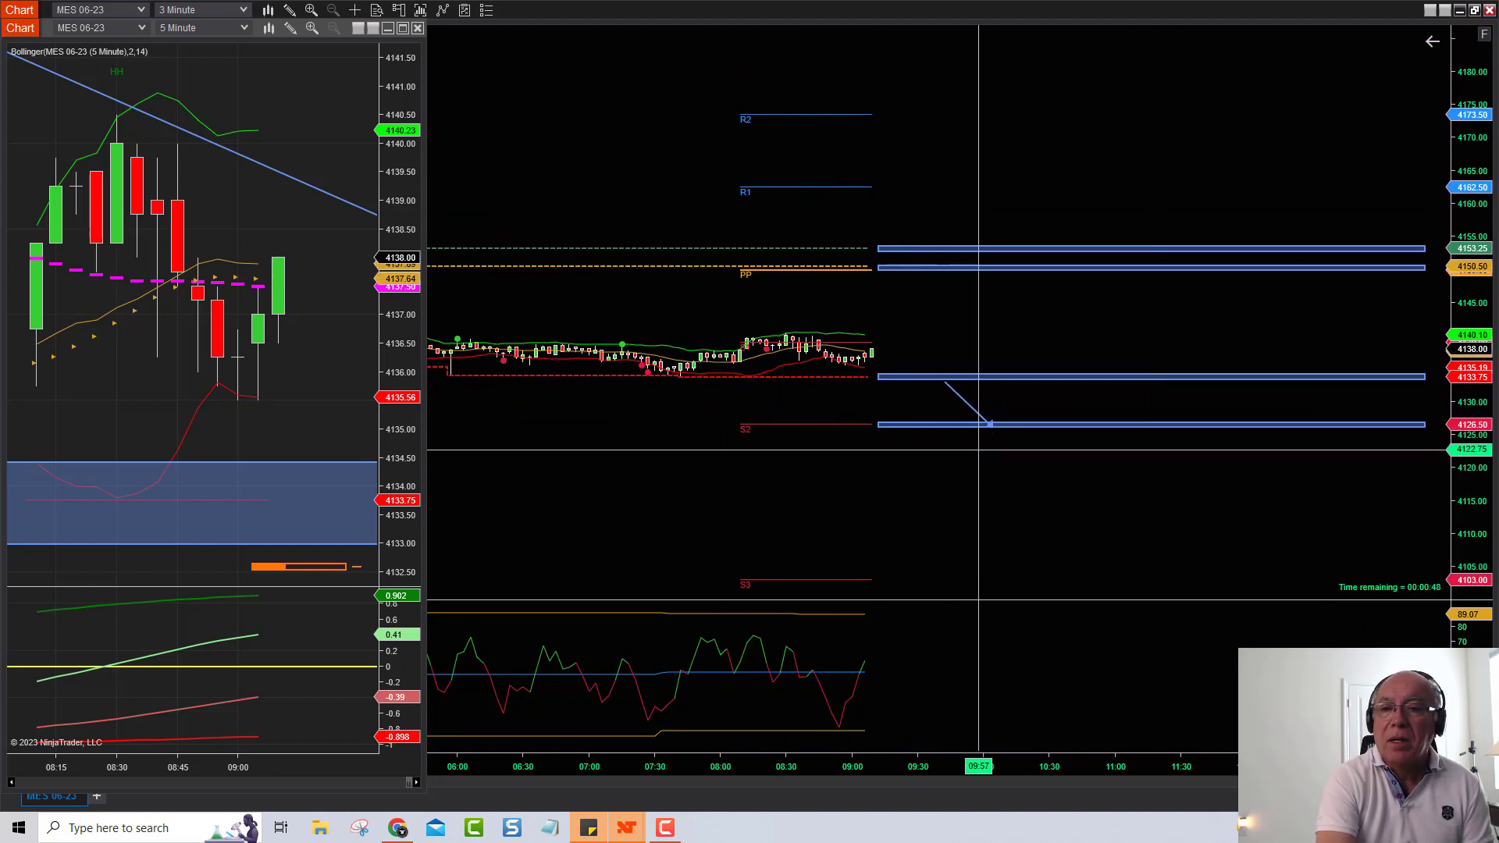
drag(992, 424, 1023, 579)
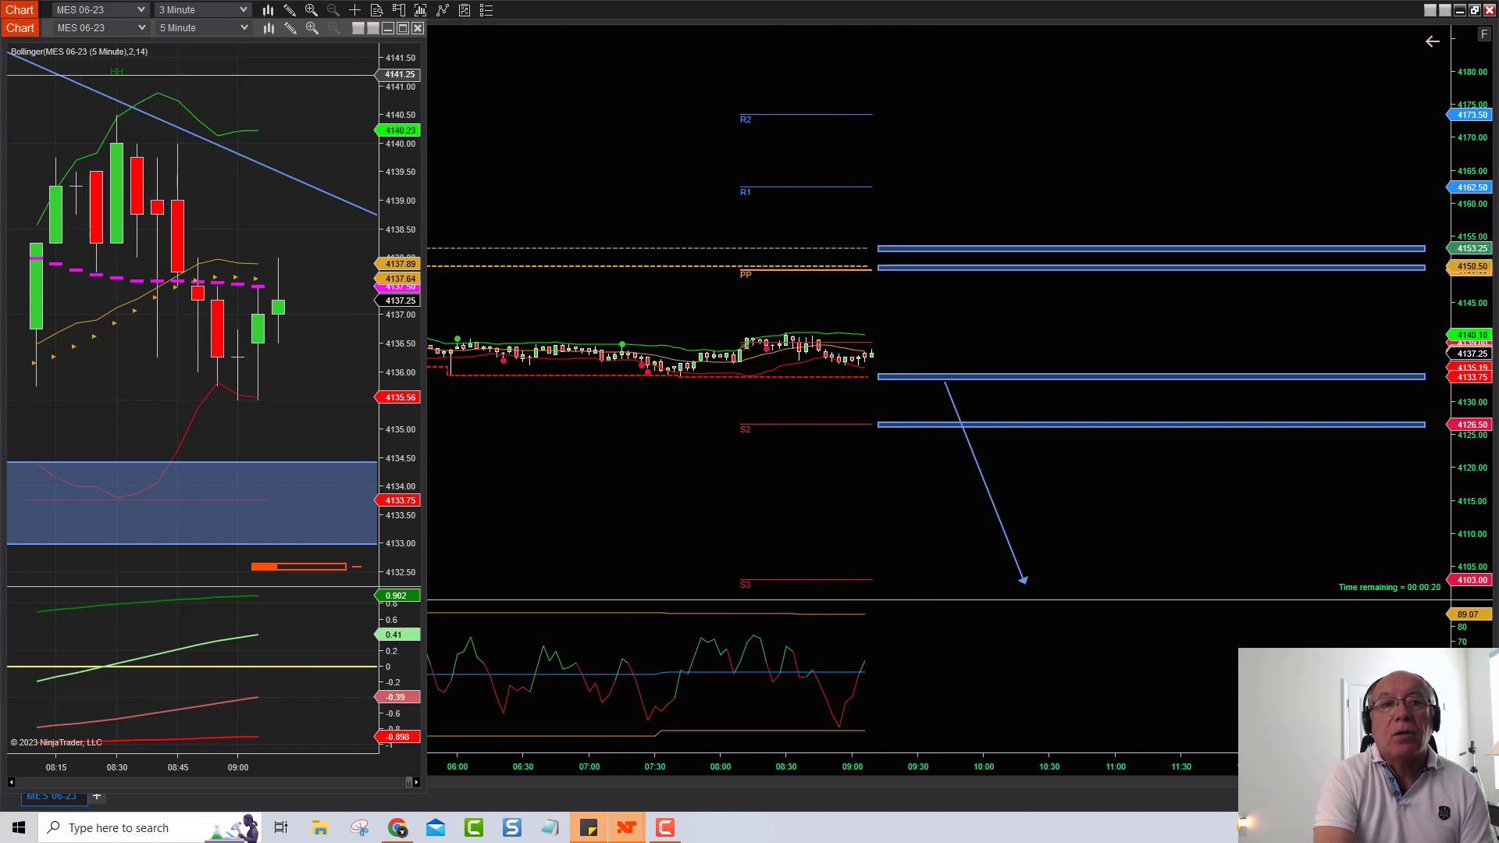
Draw a rising arrow line from between the 4150.50 and 4153.25 zones up to the R2 level at about 4173.50
click(290, 13)
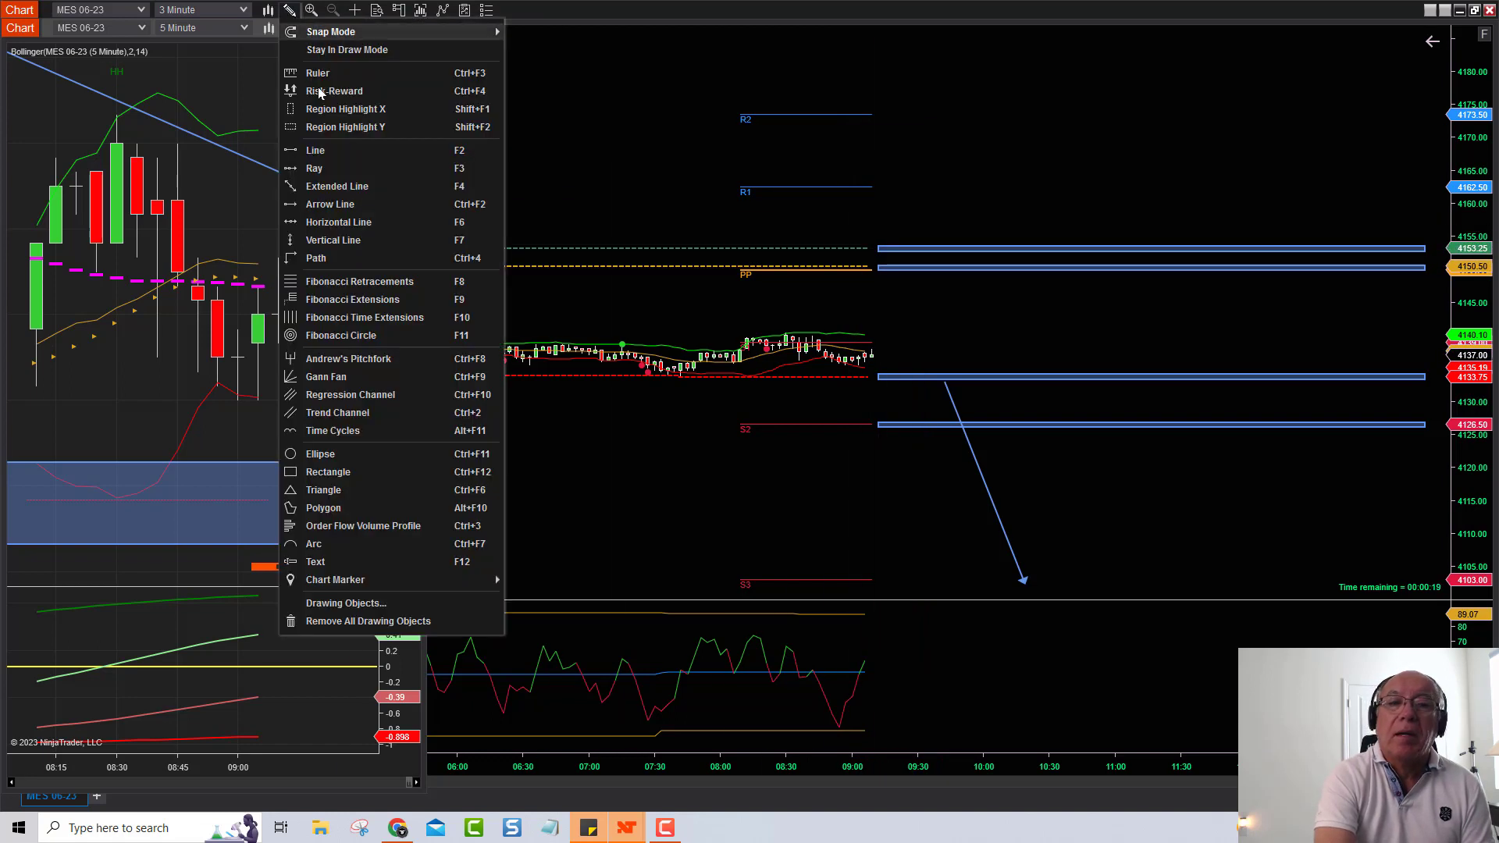
click(352, 206)
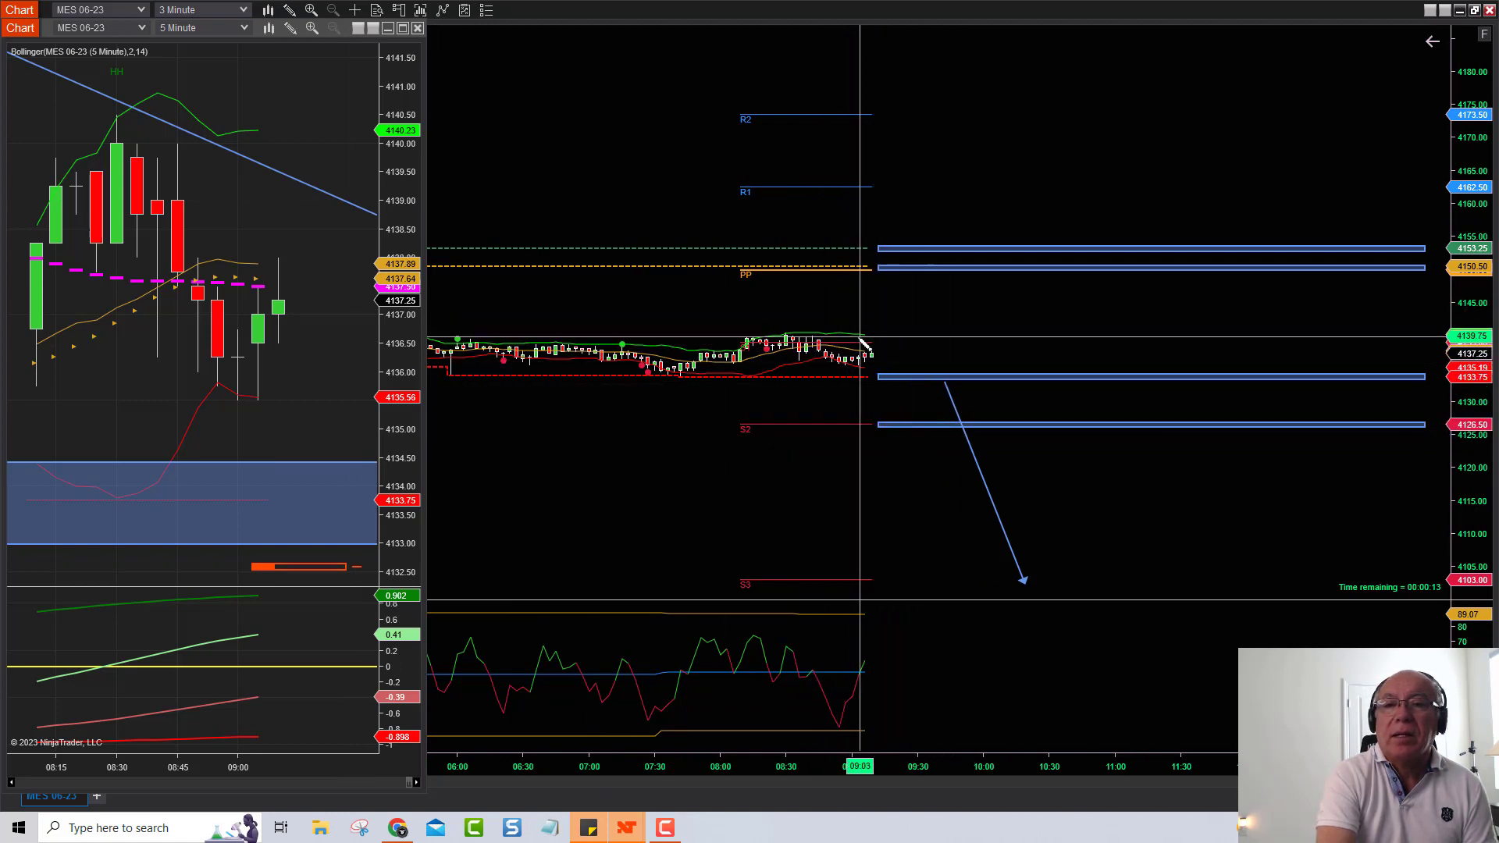
click(924, 258)
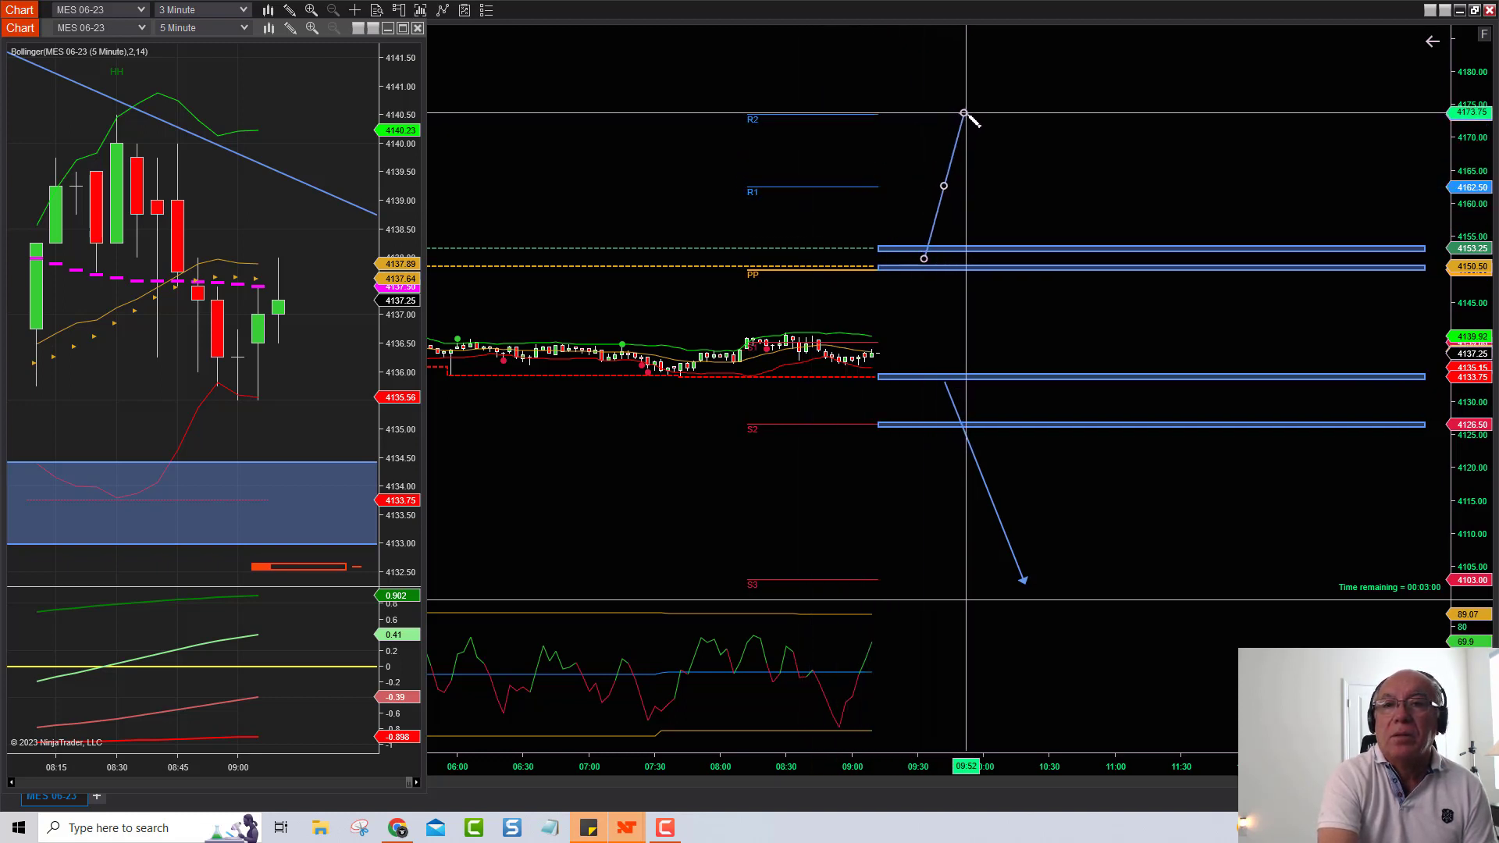
click(966, 114)
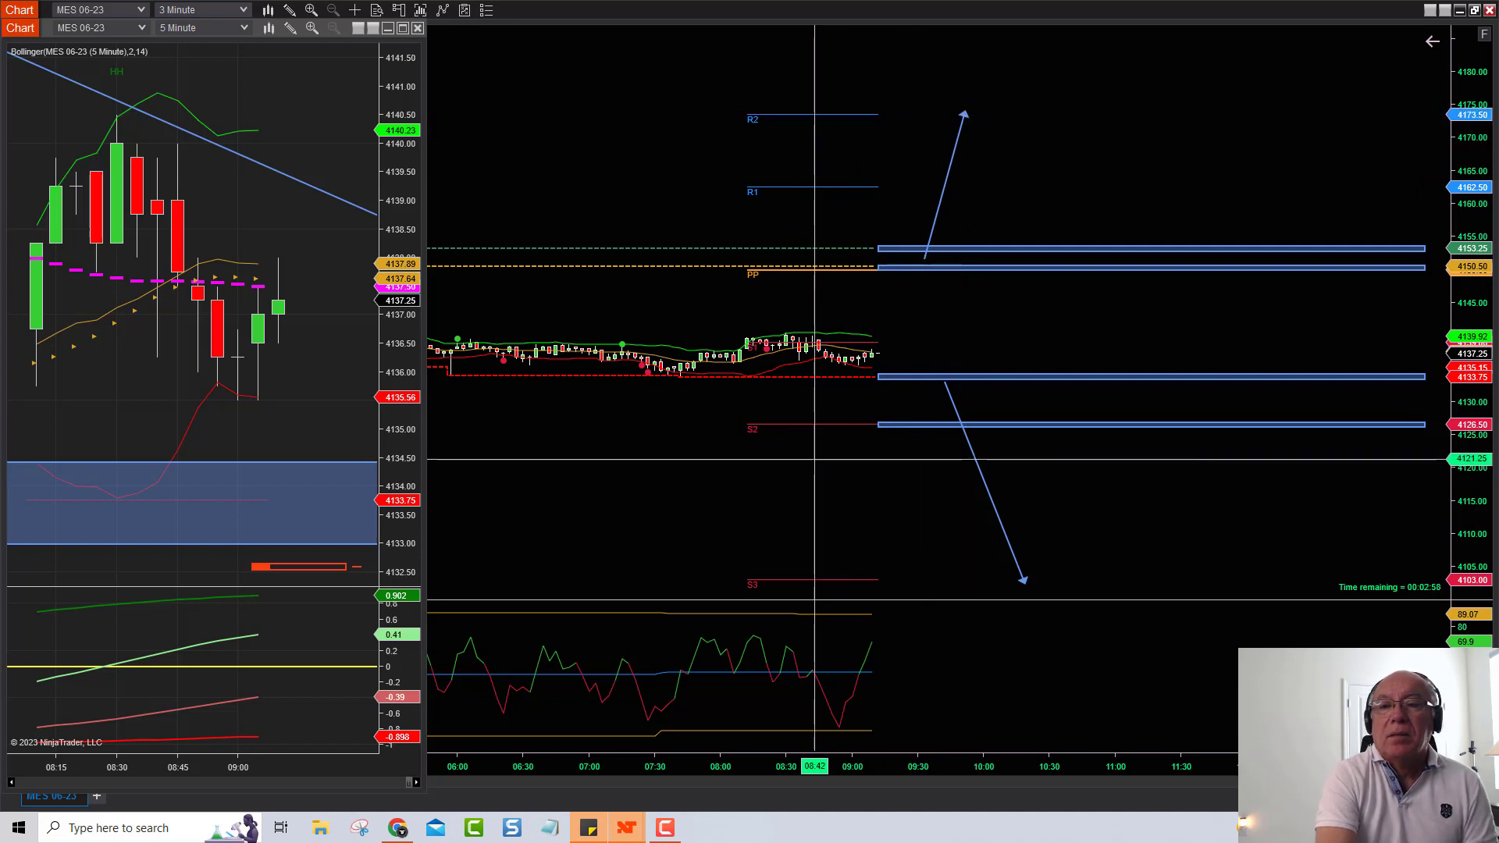